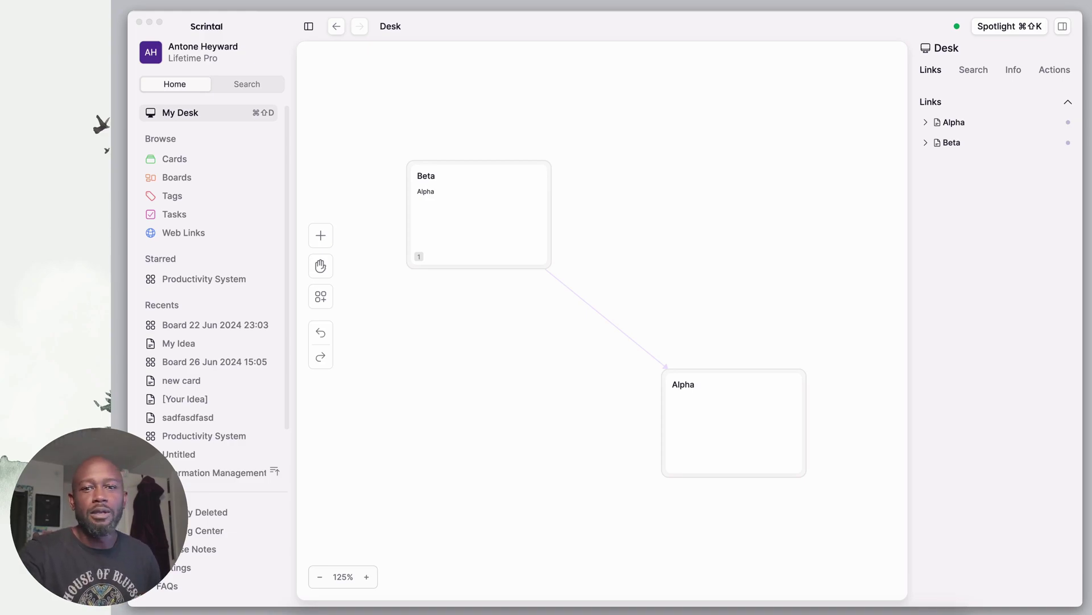
- Bring the Scrintal window to the front and scroll down the Desk view
click(520, 451)
scroll(514, 448, down, 1)
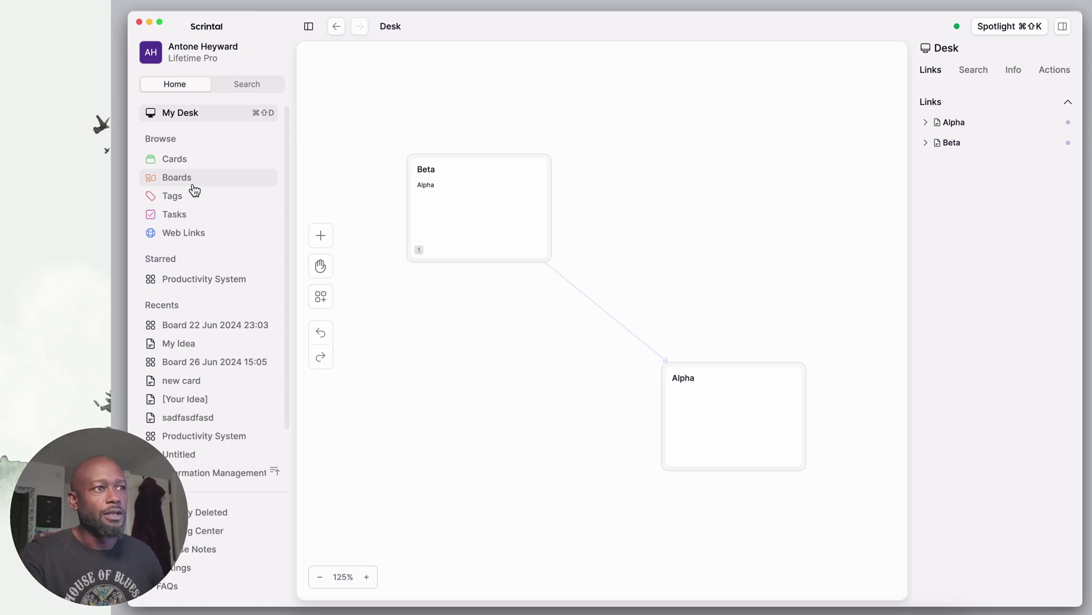
- Browse Boards, then Cards, briefly open Board 22 Jun 2024 23:03, and return to Cards
click(196, 183)
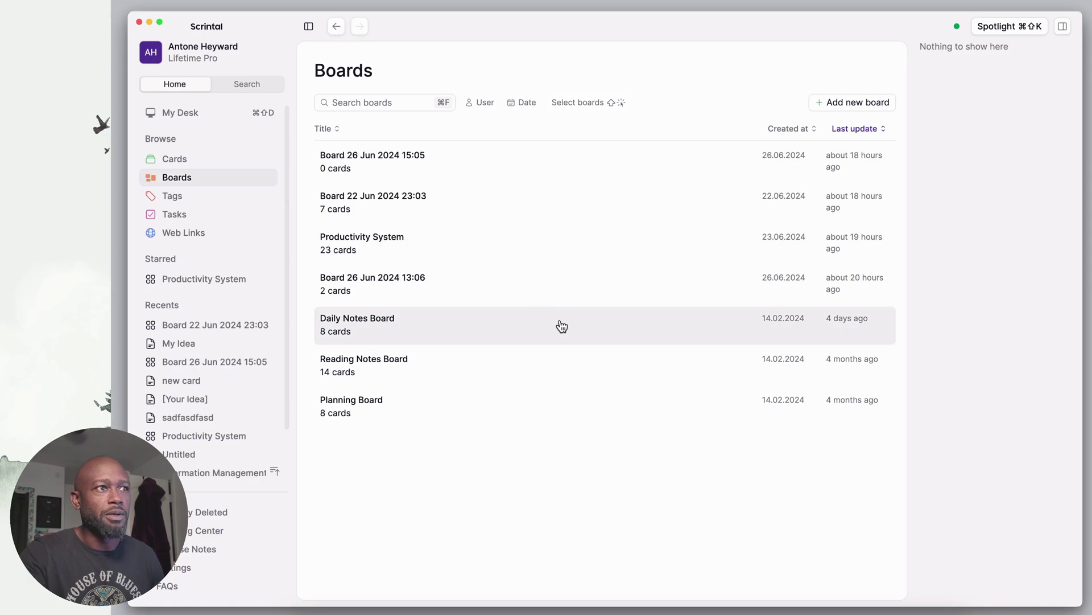
click(171, 165)
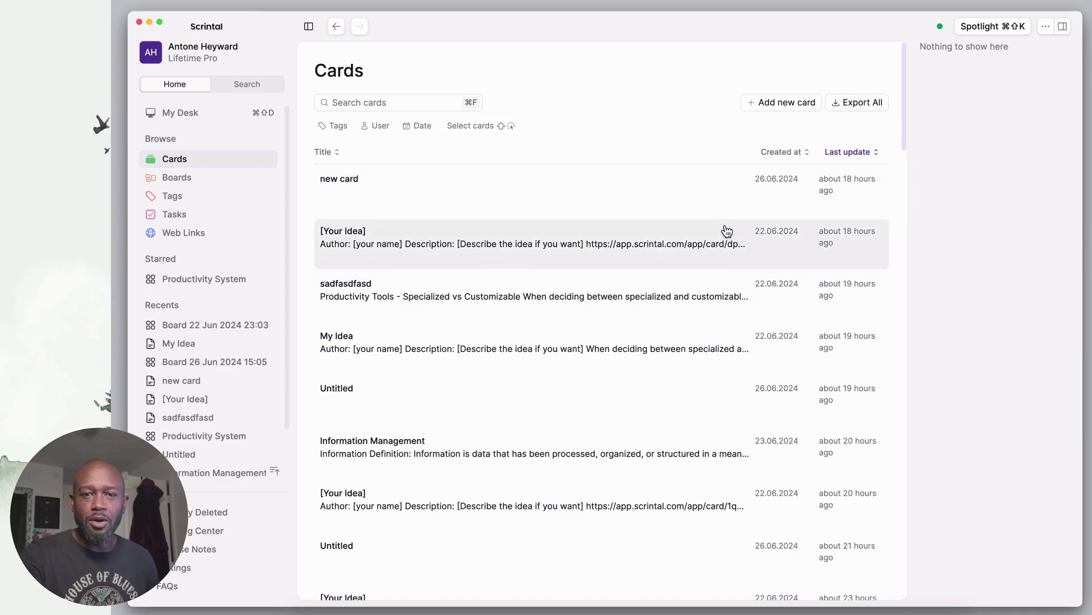
scroll(712, 250, down, 1)
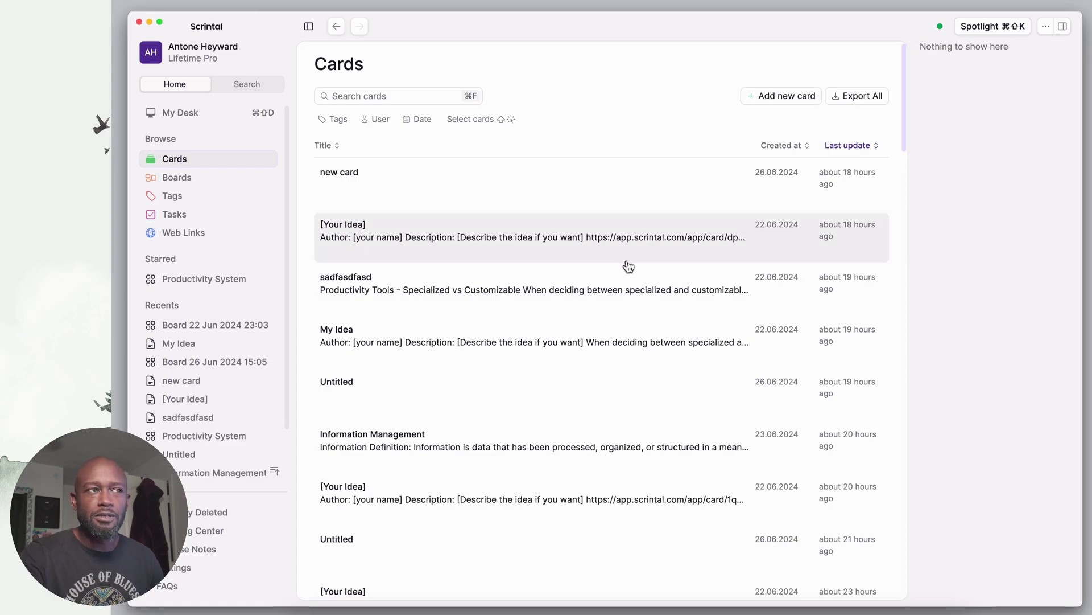
click(216, 325)
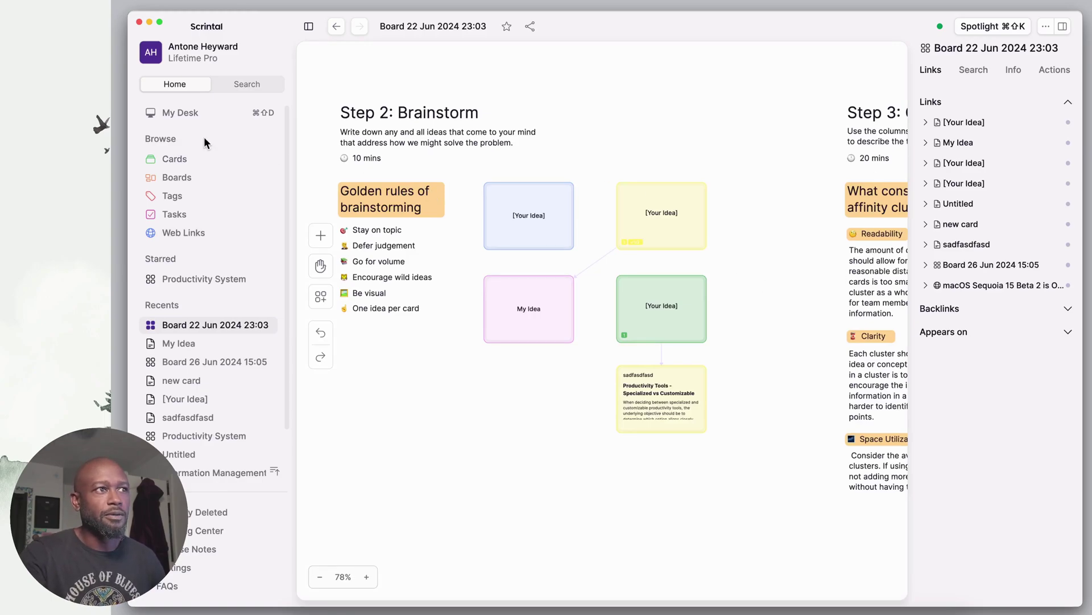
click(177, 160)
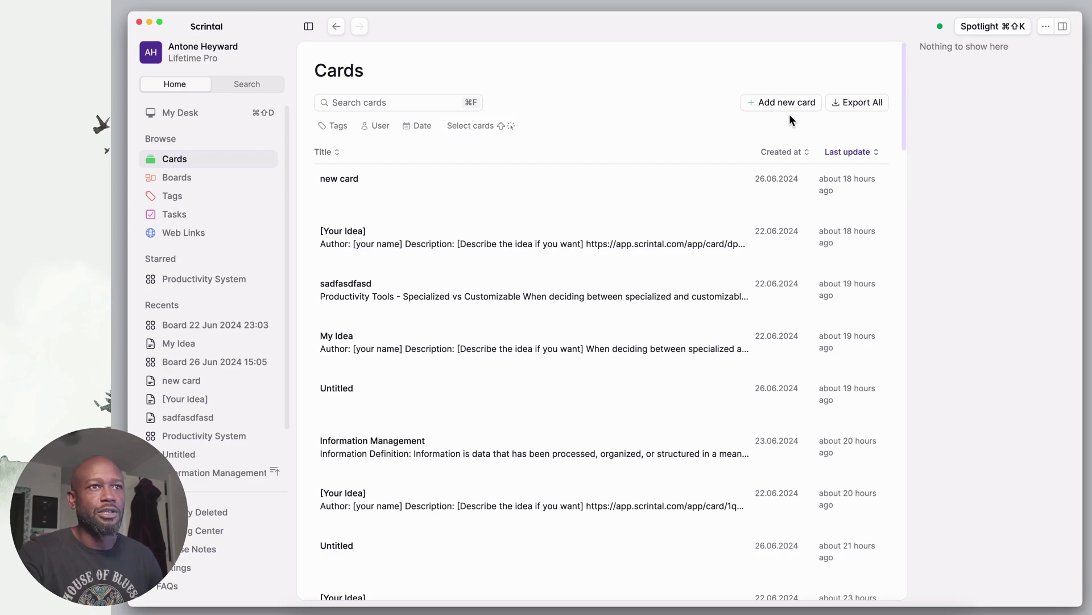
- Start Export All and confirm exporting every card and board as Markdown
click(856, 104)
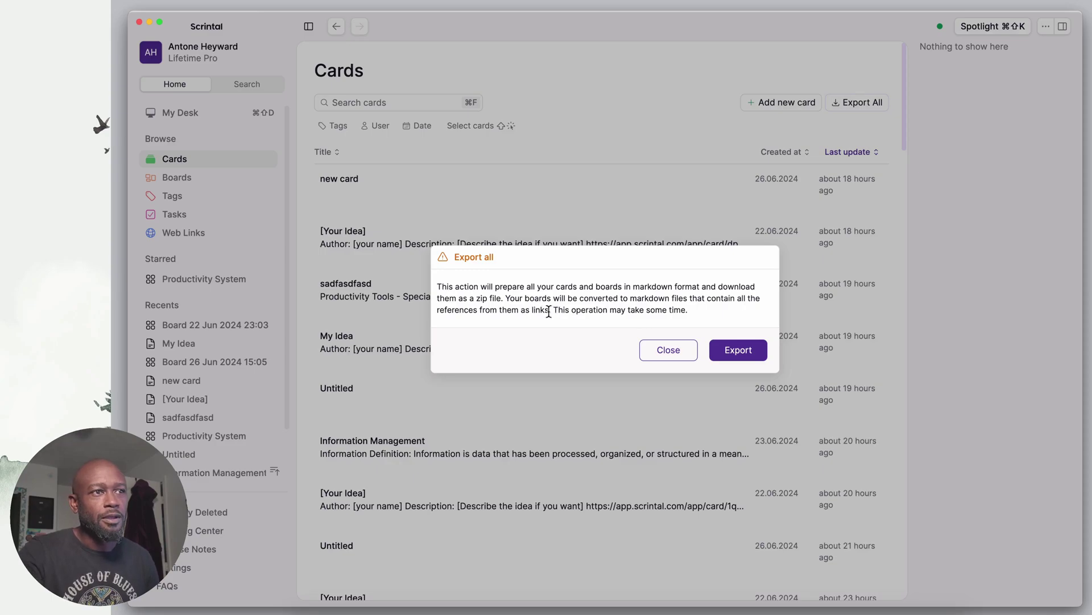
drag(549, 312, 439, 309)
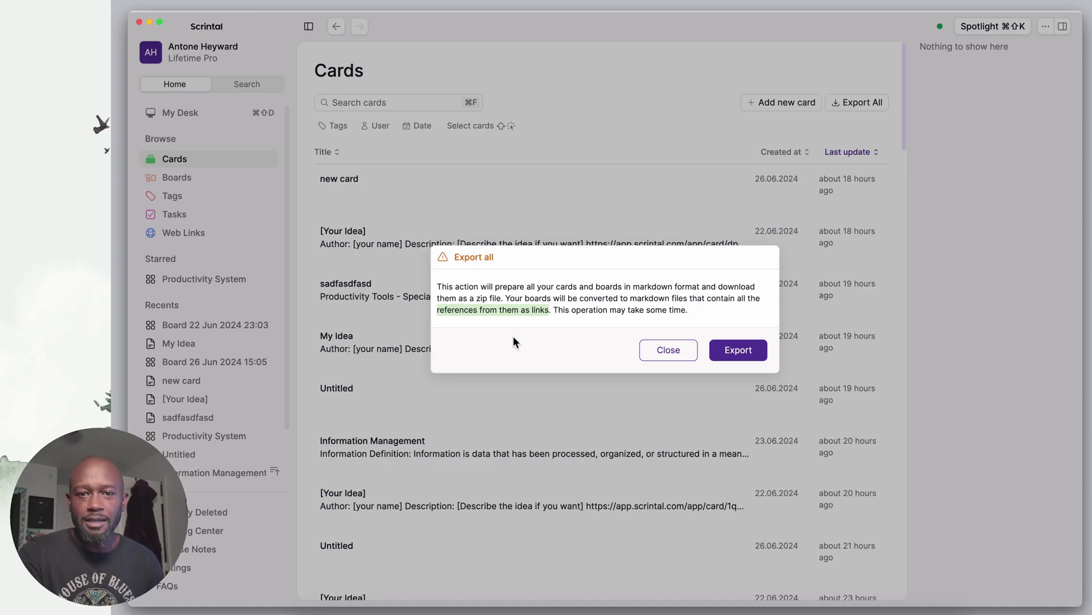
click(527, 341)
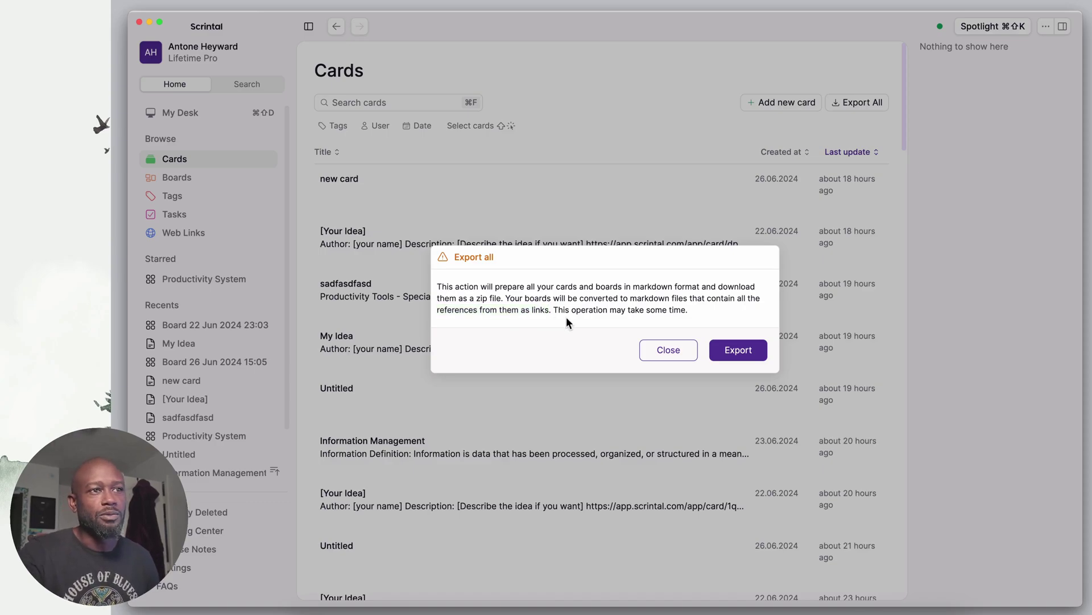
click(747, 355)
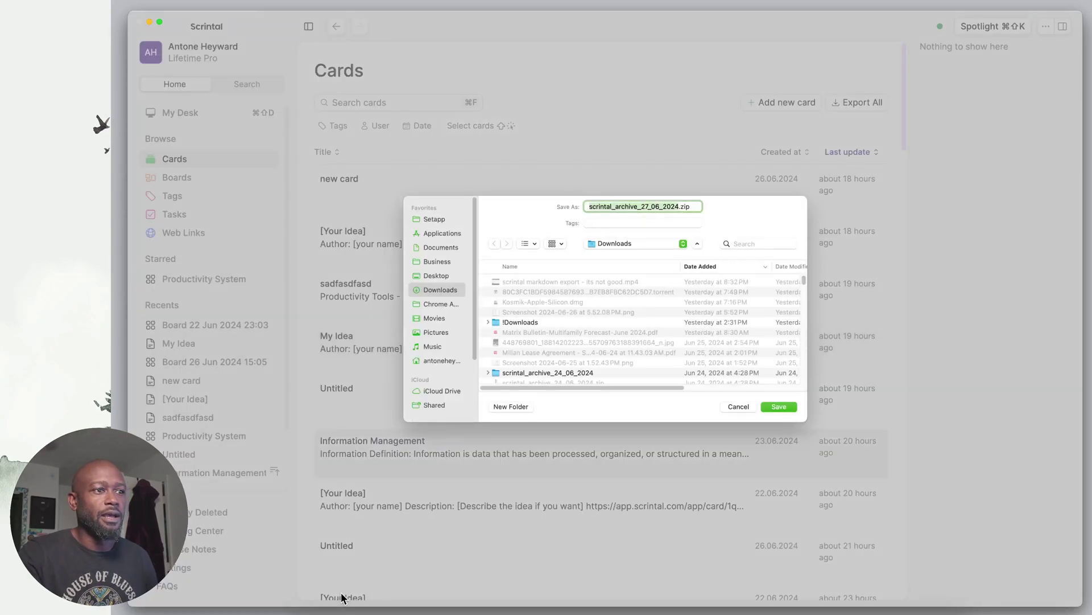
- Save scrintal_archive_27_06_2024.zip into the !Downloads folder
click(578, 325)
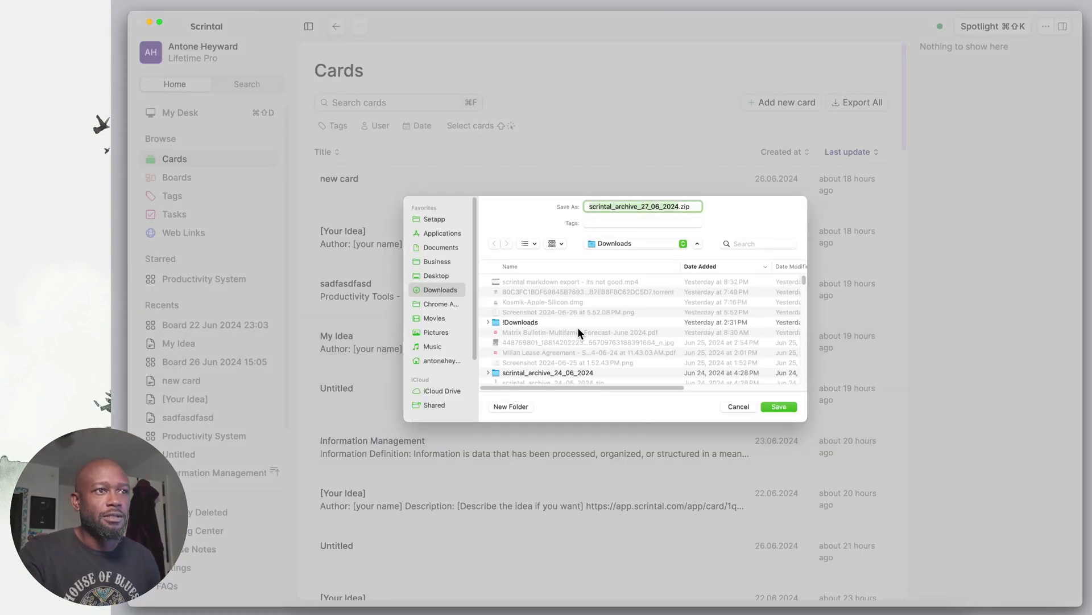
double_click(507, 315)
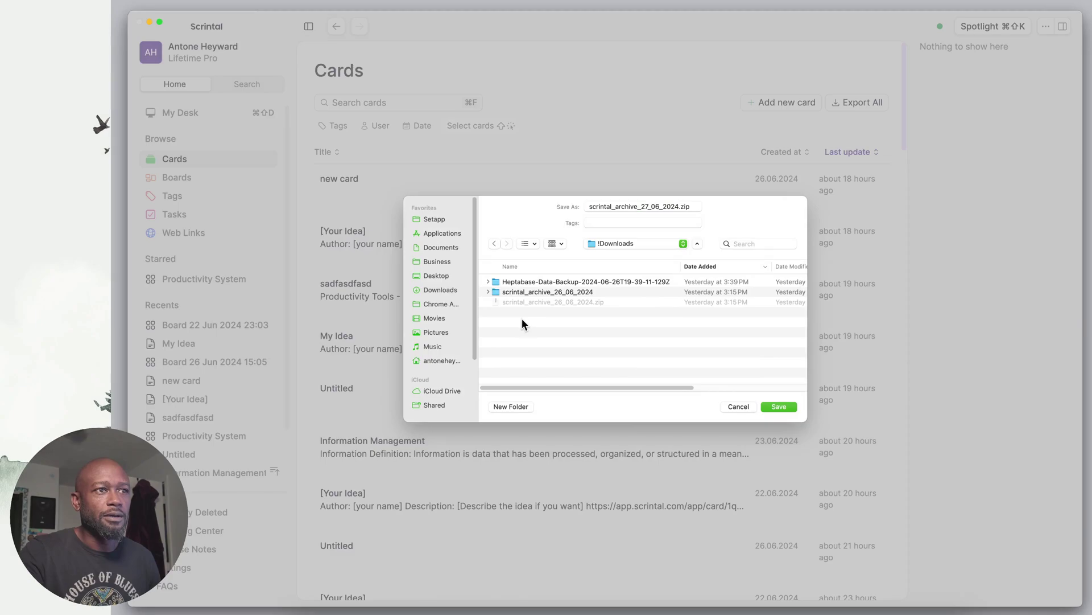
click(779, 406)
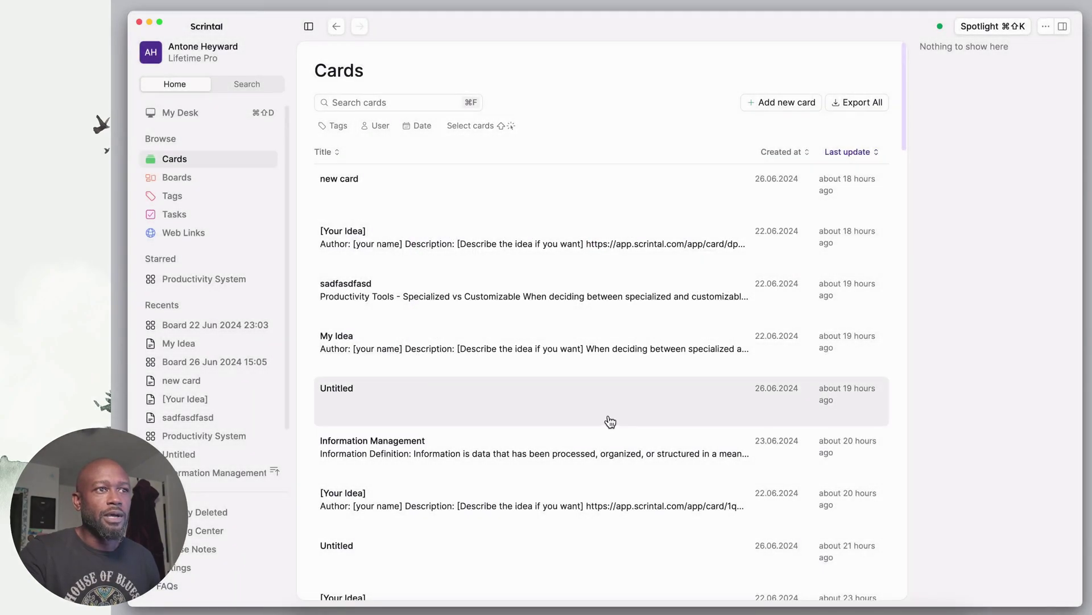
- Open the scrintal_archive_26_06_2024 folder in !Downloads in Finder
click(305, 600)
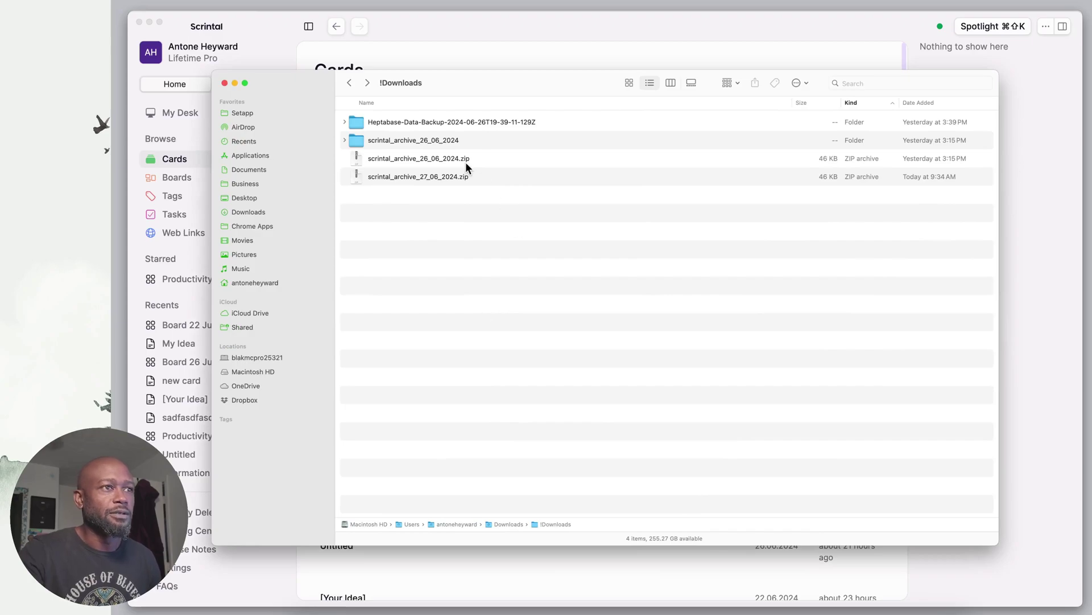
click(452, 140)
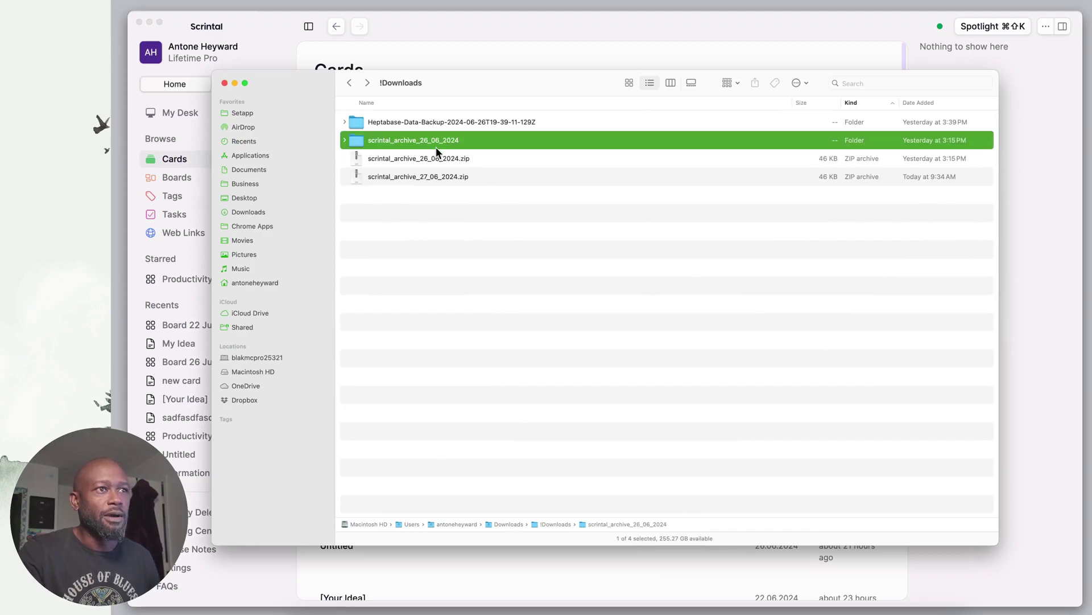
double_click(358, 140)
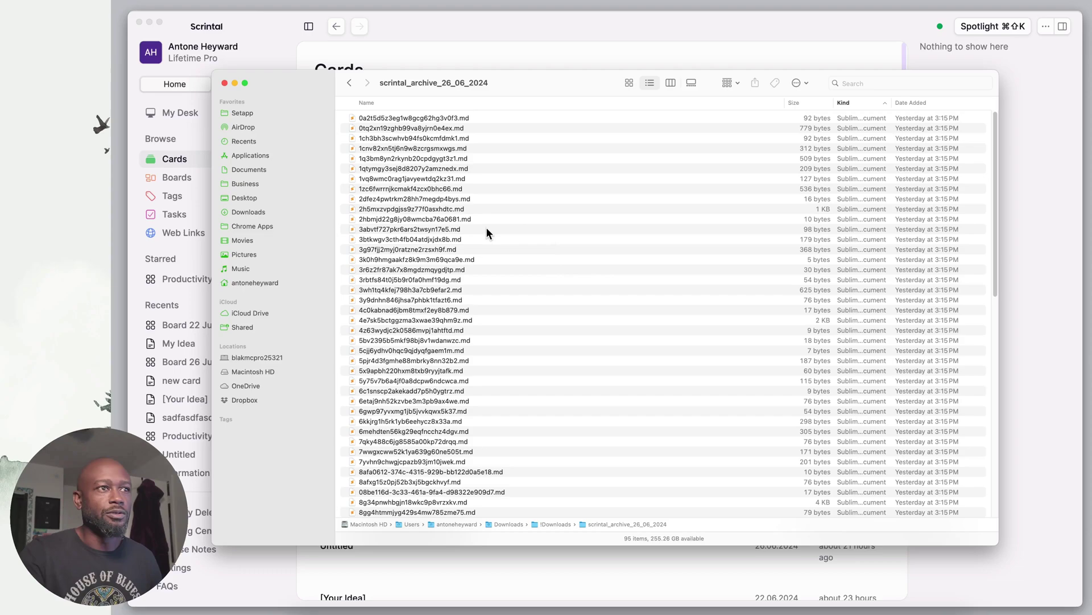
- Scroll through the scrambled-name Markdown files, selecting a few such as 1ch3bh3scwhvb94fs0kcmfdmk1.md
scroll(454, 277, down, 5)
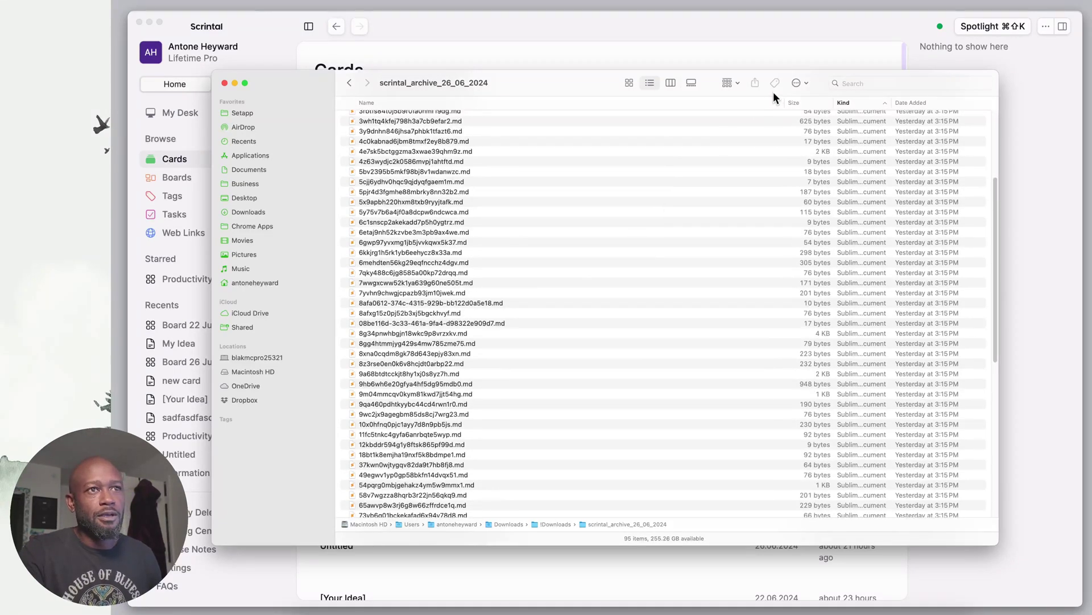
drag(785, 103, 673, 107)
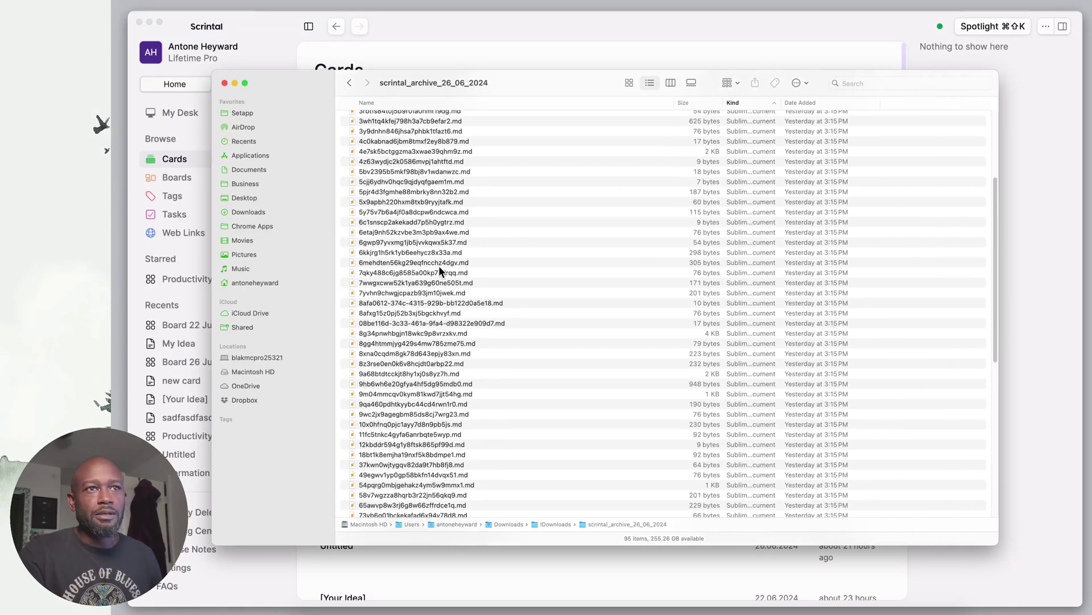
scroll(458, 276, down, 5)
scroll(476, 282, up, 5)
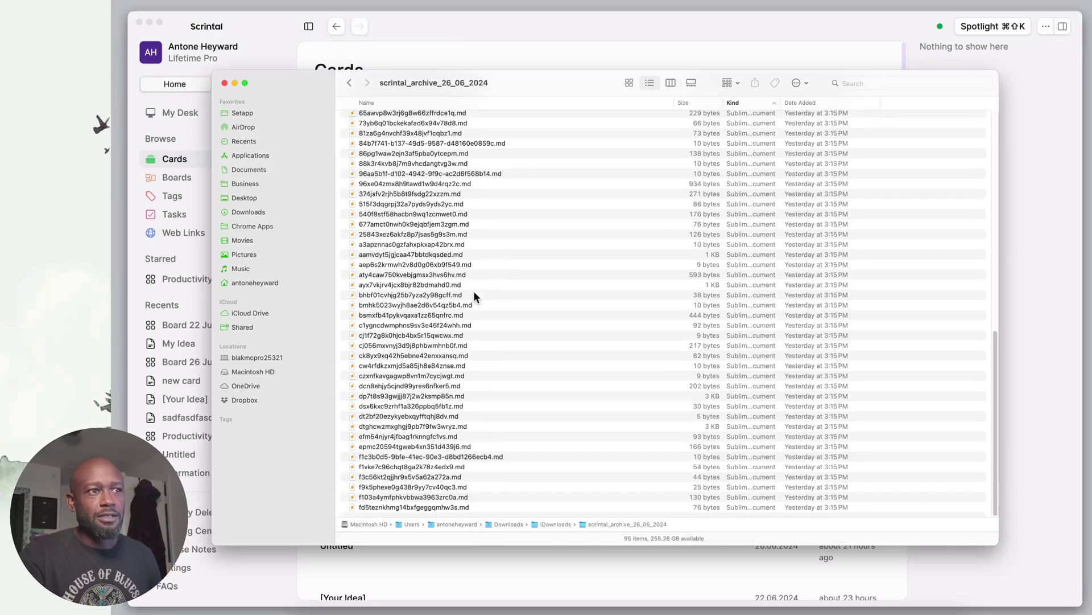
scroll(462, 351, up, 5)
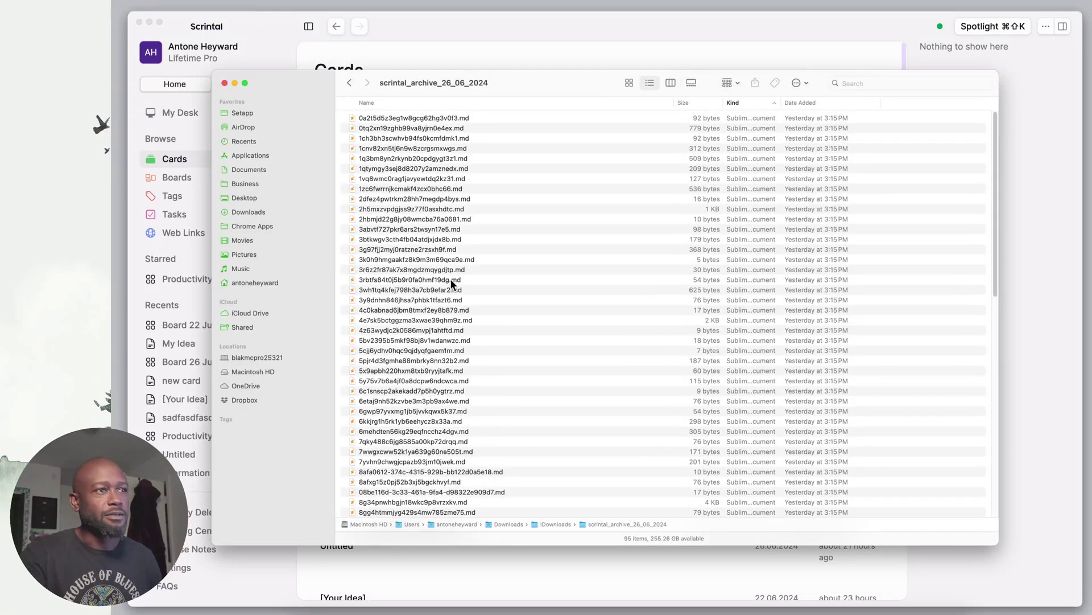
click(421, 220)
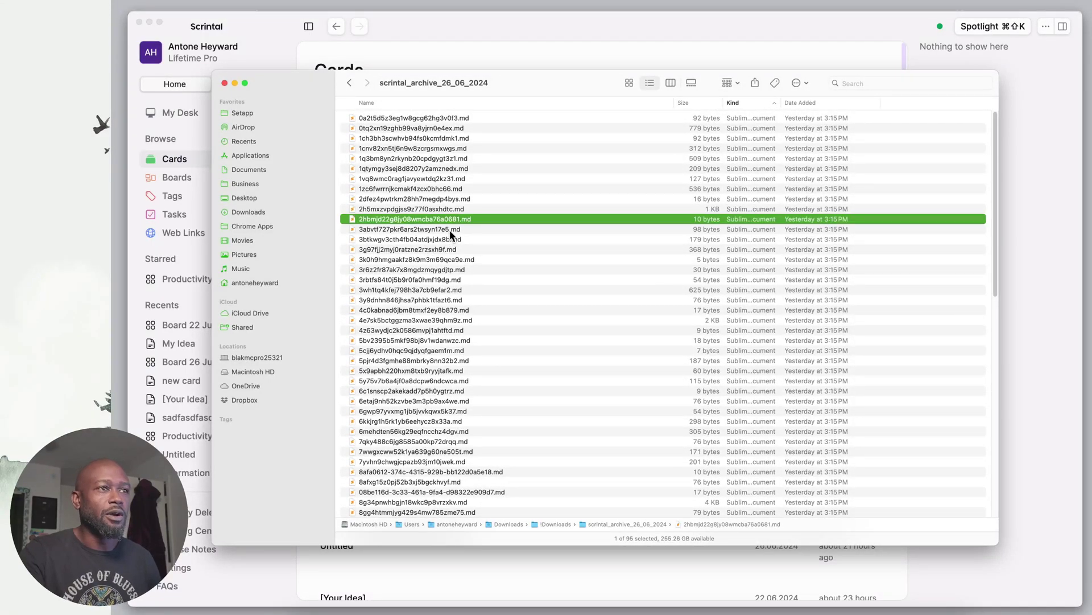
click(402, 208)
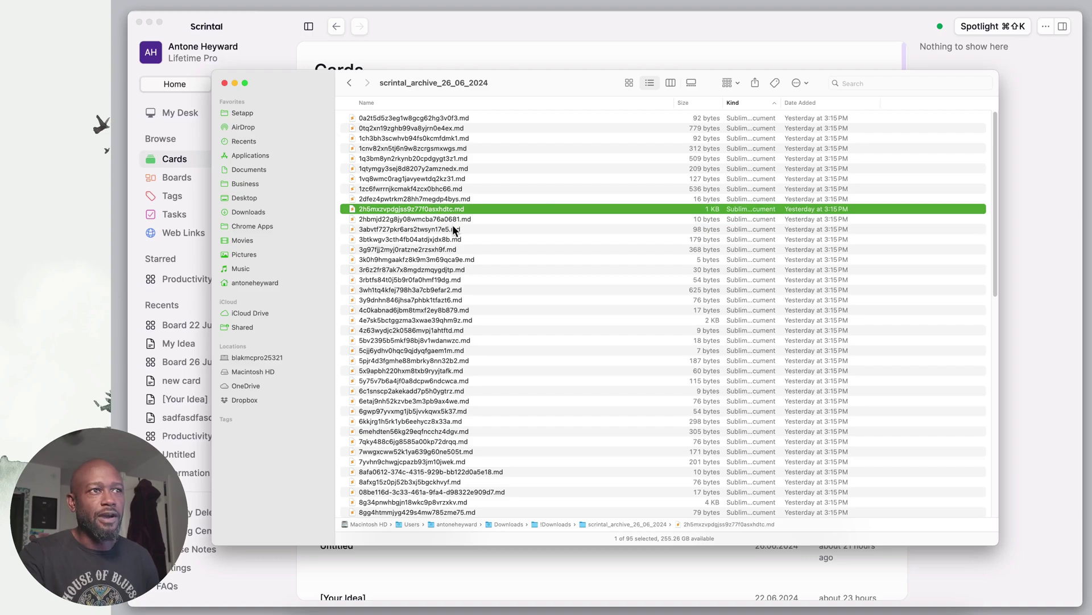
click(433, 140)
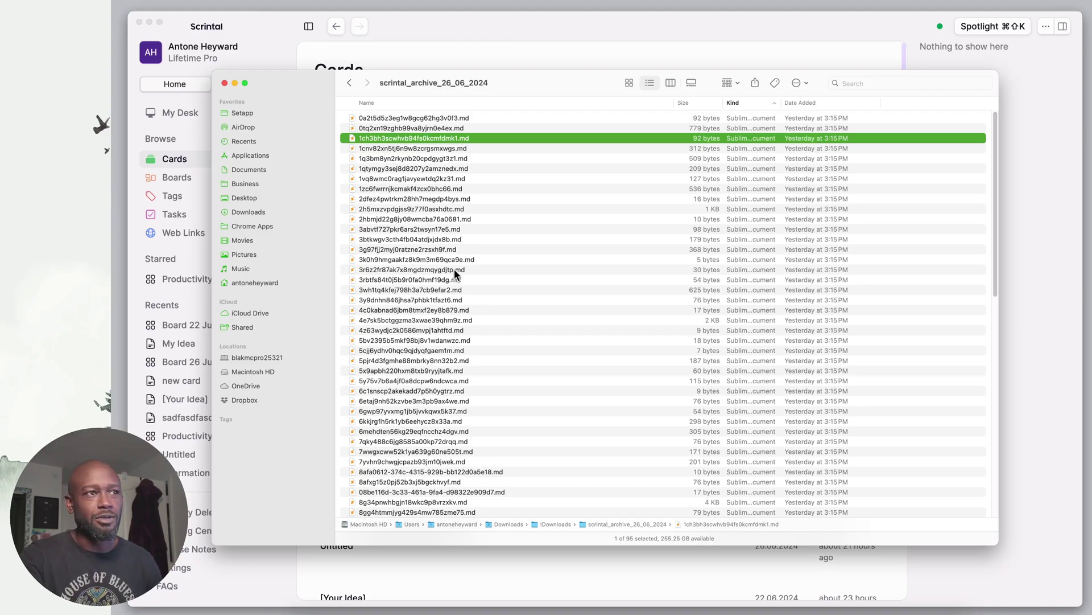
click(462, 128)
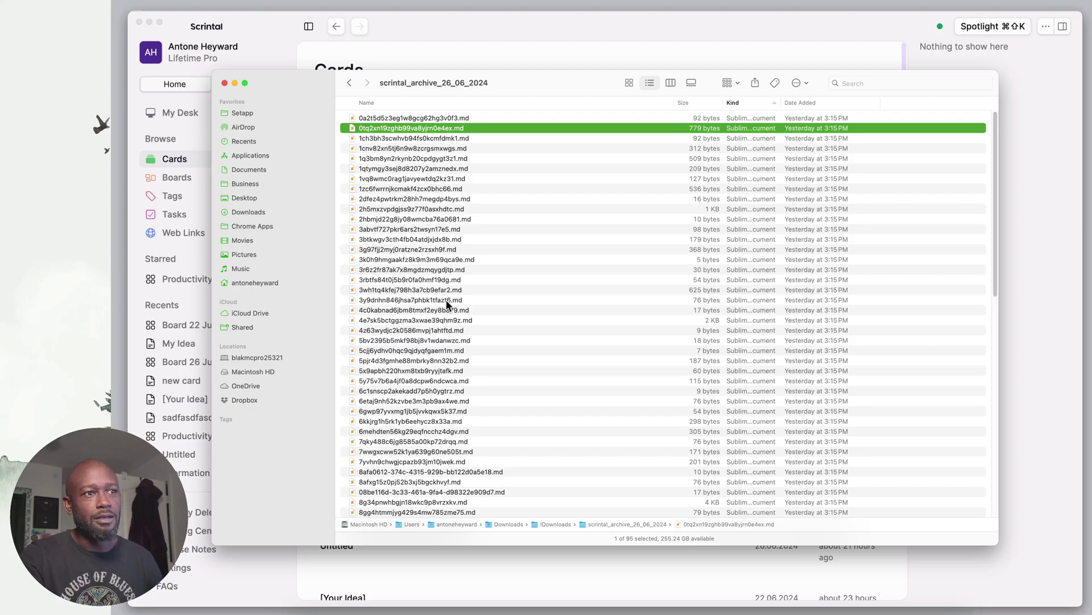
scroll(448, 305, down, 15)
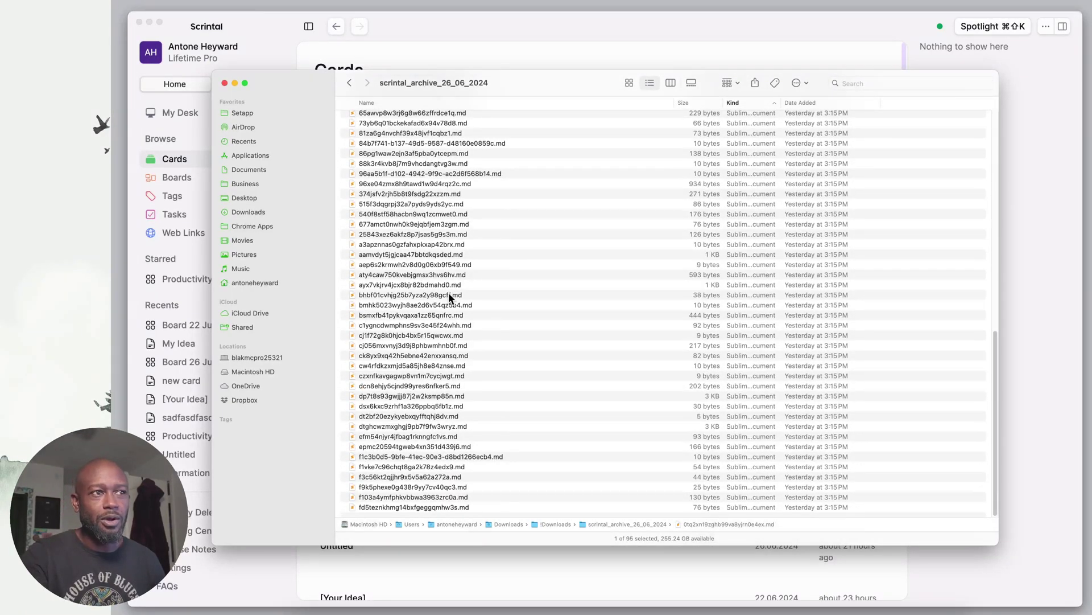
scroll(448, 294, up, 15)
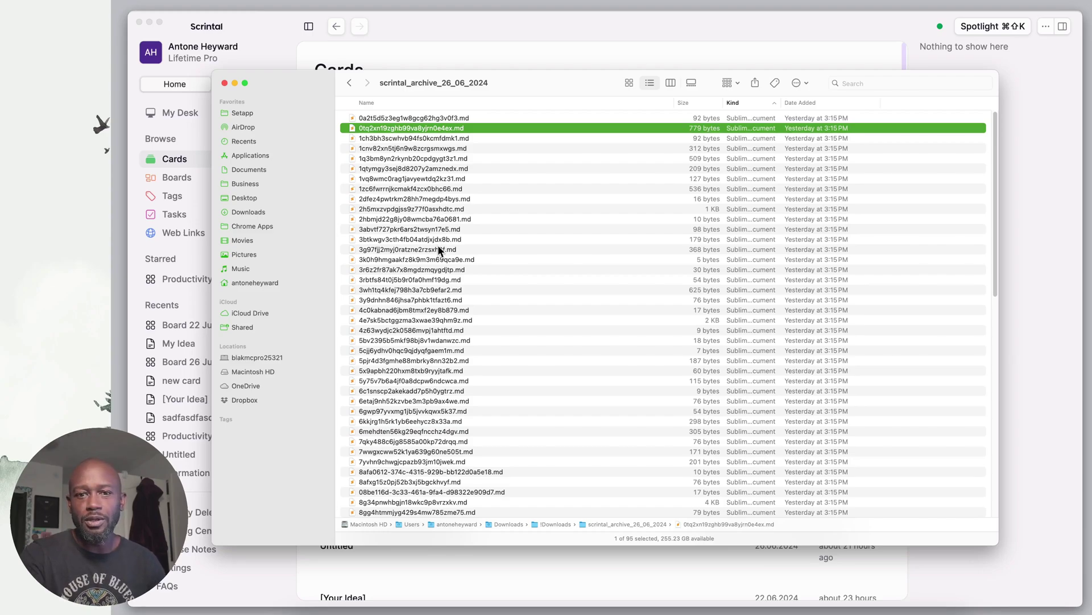
click(448, 200)
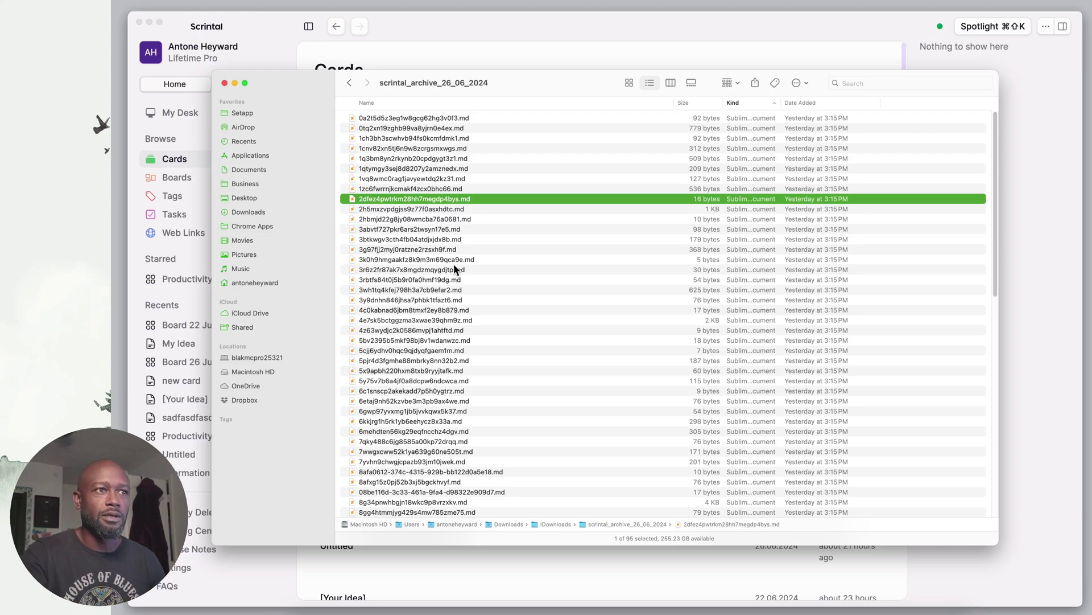
scroll(447, 249, down, 5)
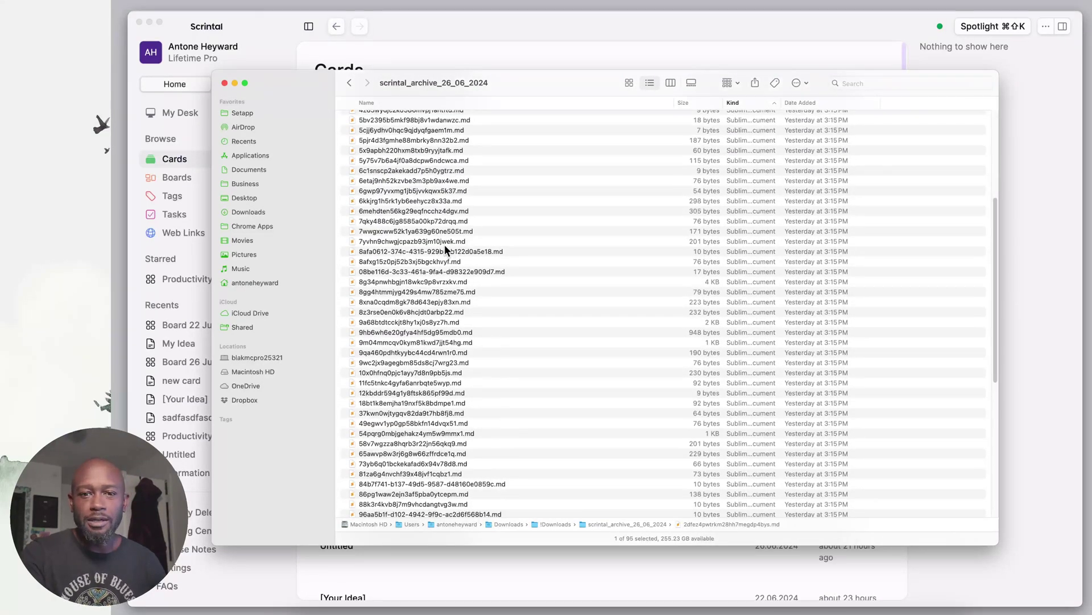
scroll(432, 264, down, 8)
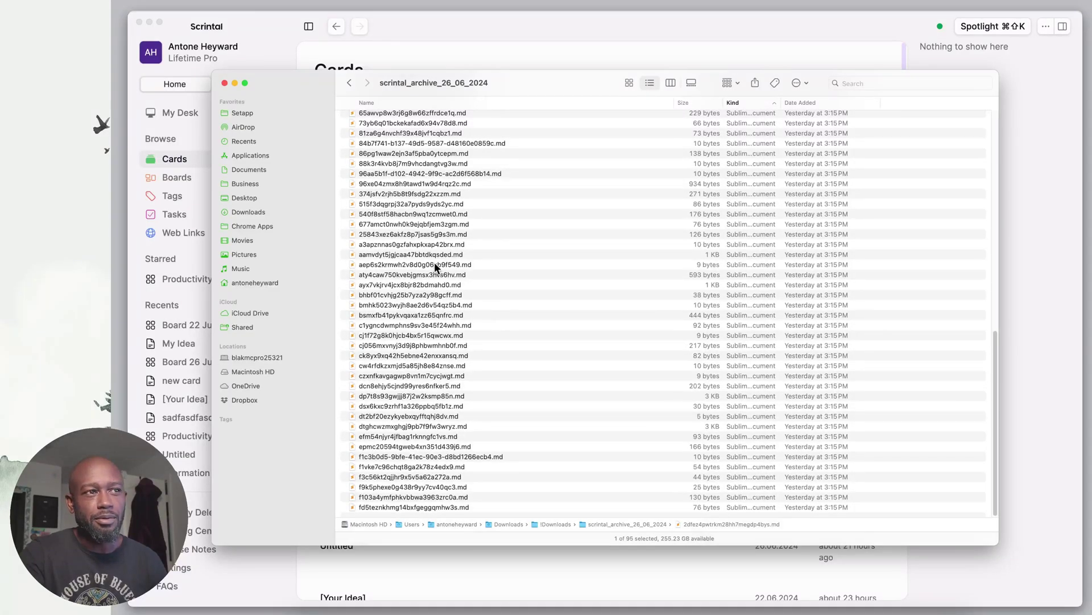
scroll(436, 265, up, 8)
scroll(440, 282, up, 5)
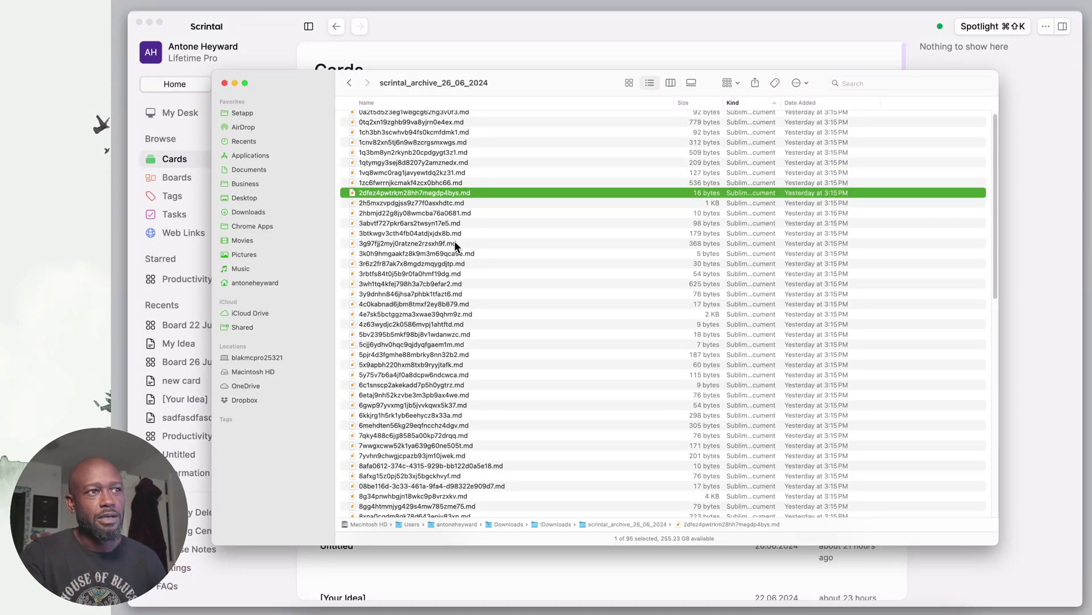
click(400, 143)
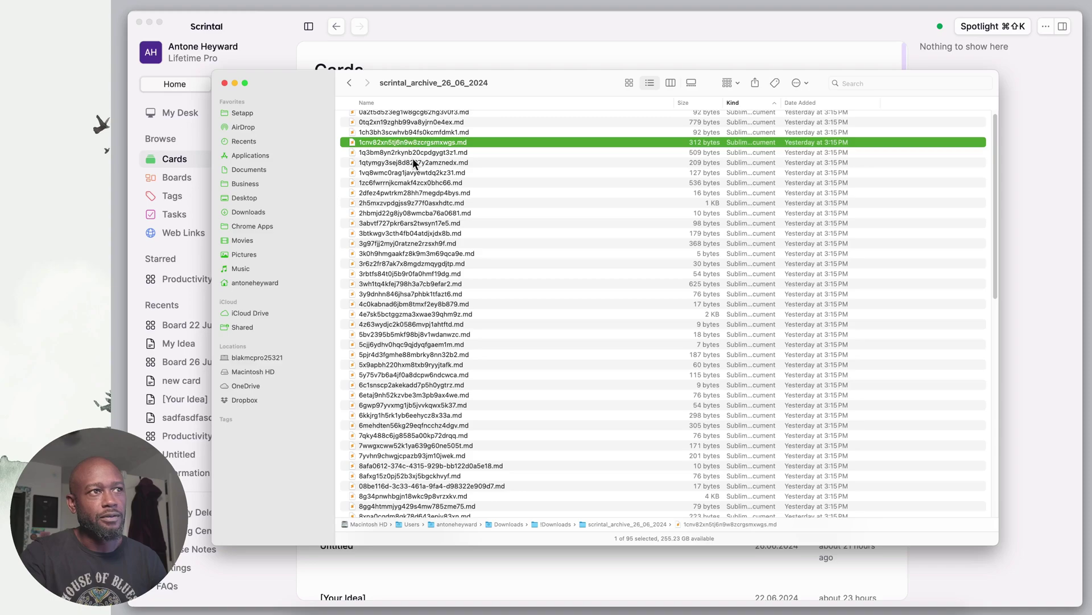
scroll(432, 167, up, 2)
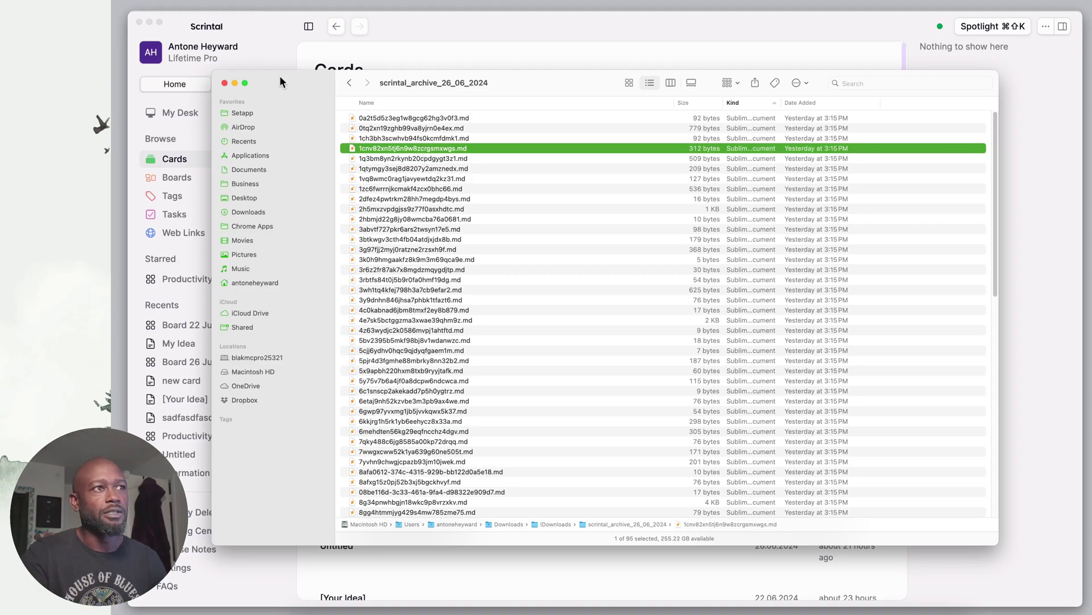
- Close the Scrintal window and hide Finder to reveal Heptabase's Feb 22, 2024 whiteboard
click(226, 26)
click(139, 22)
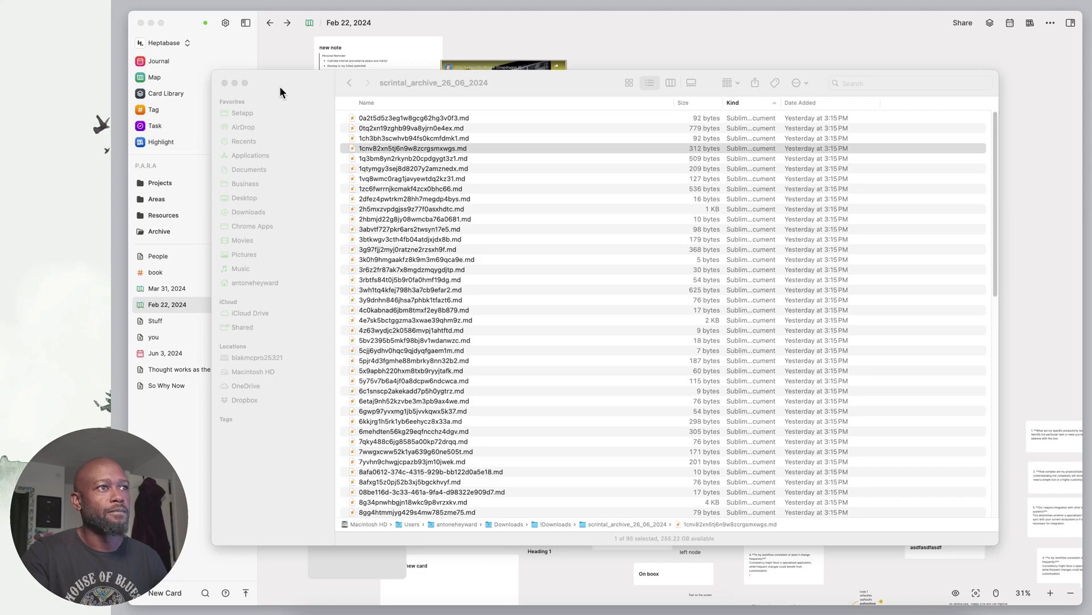
key(super+h)
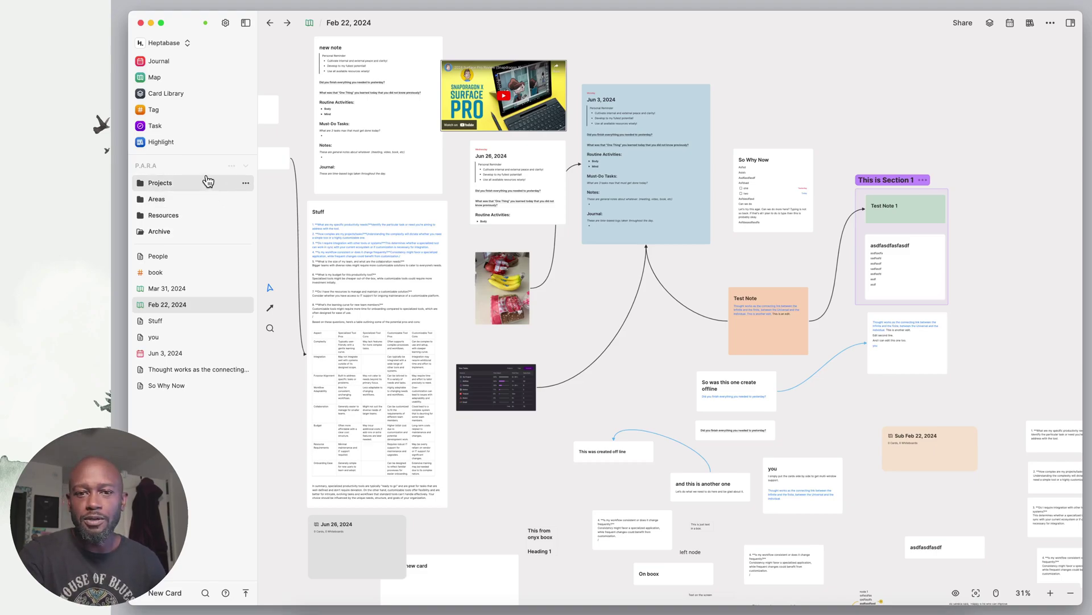
- Go through Map to Heptabase's Card Library listing all 114 cards
click(161, 80)
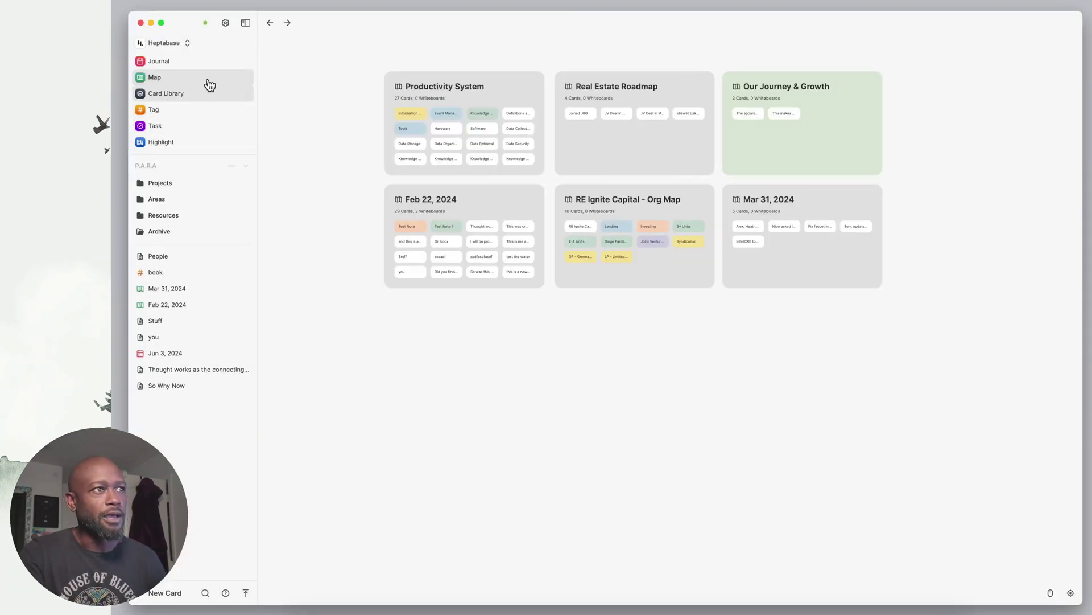
click(171, 95)
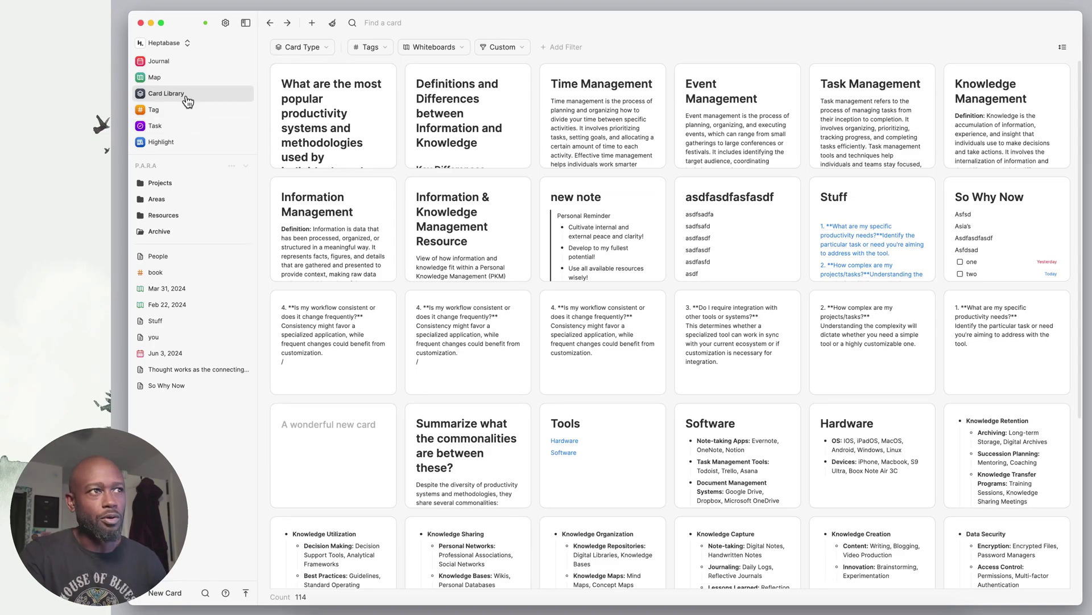
- Open Settings, then Advanced, to reach the Backup & Sync page
click(225, 22)
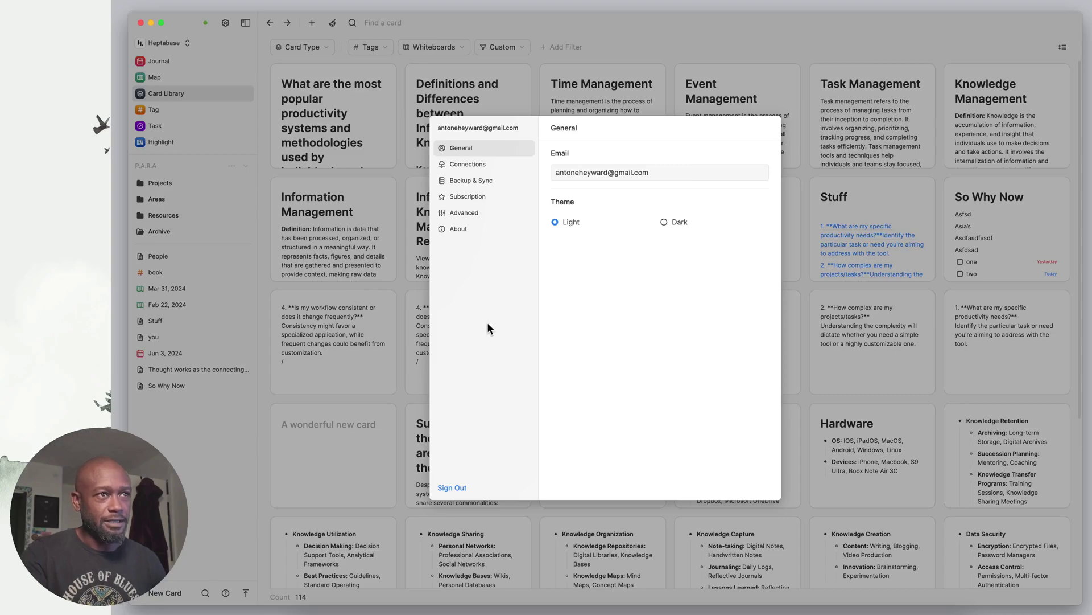
click(465, 215)
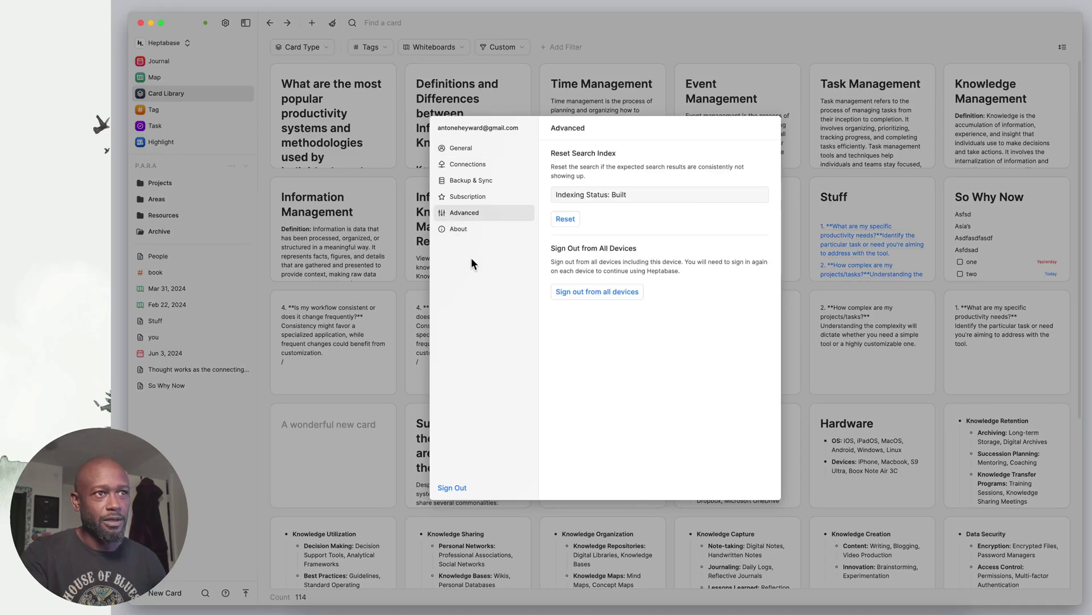
click(466, 184)
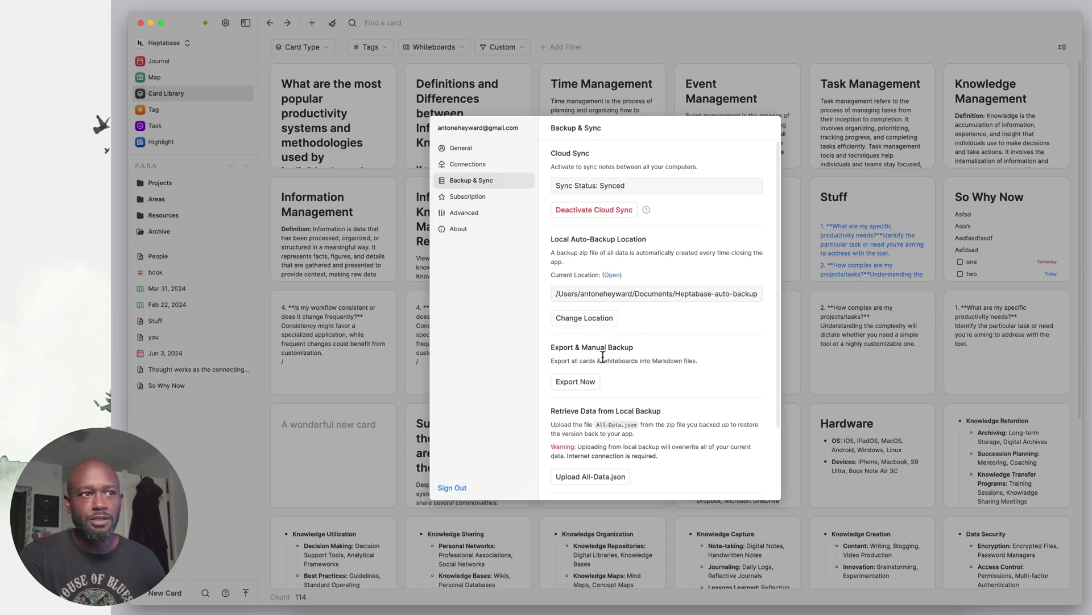
scroll(644, 348, down, 3)
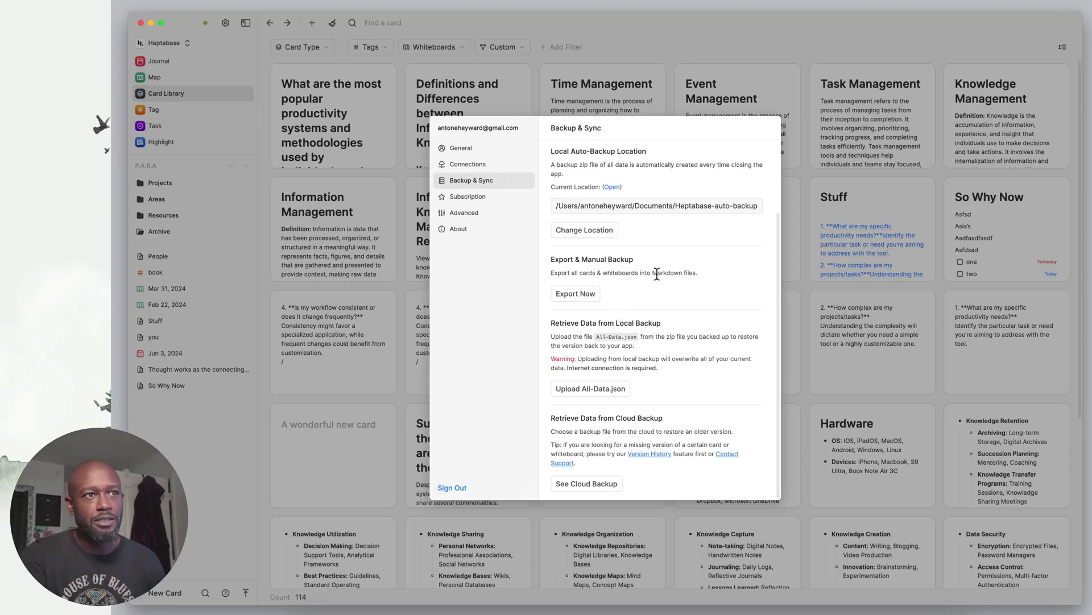
drag(652, 272, 701, 276)
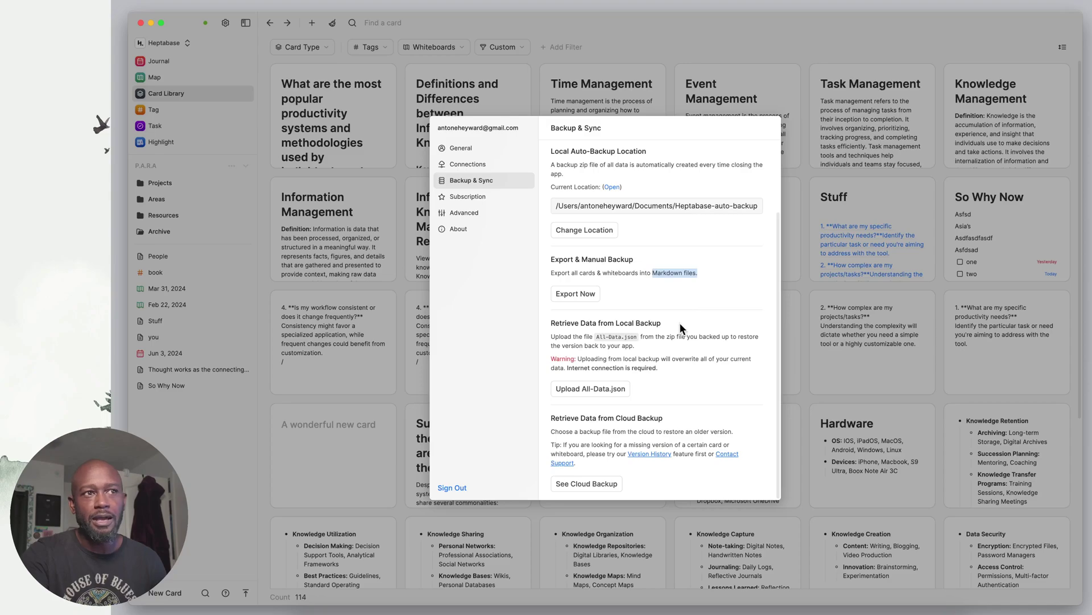
click(576, 296)
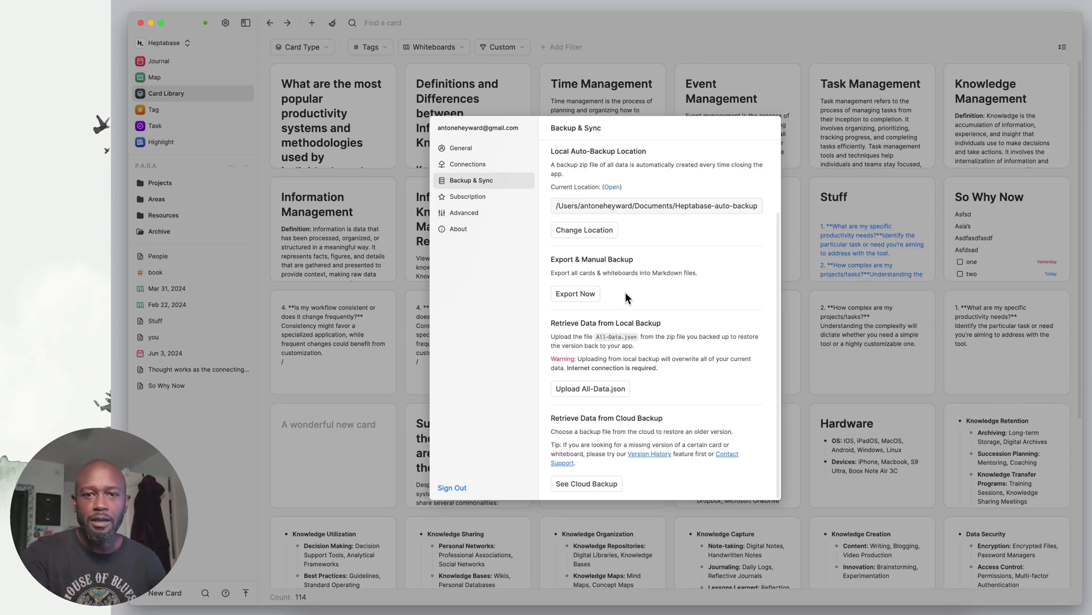
click(535, 548)
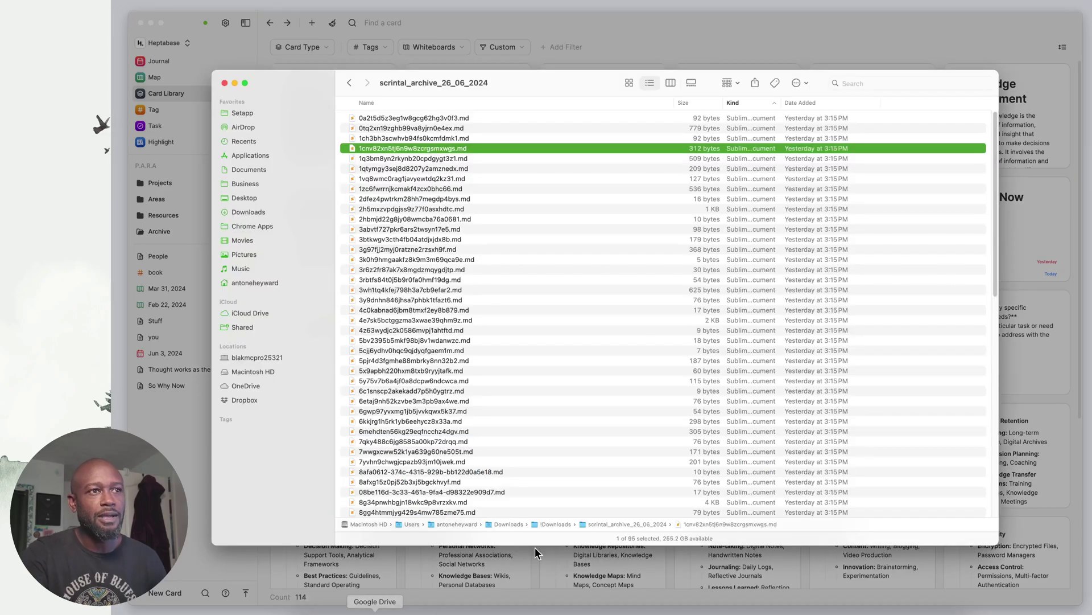
scroll(476, 320, down, 10)
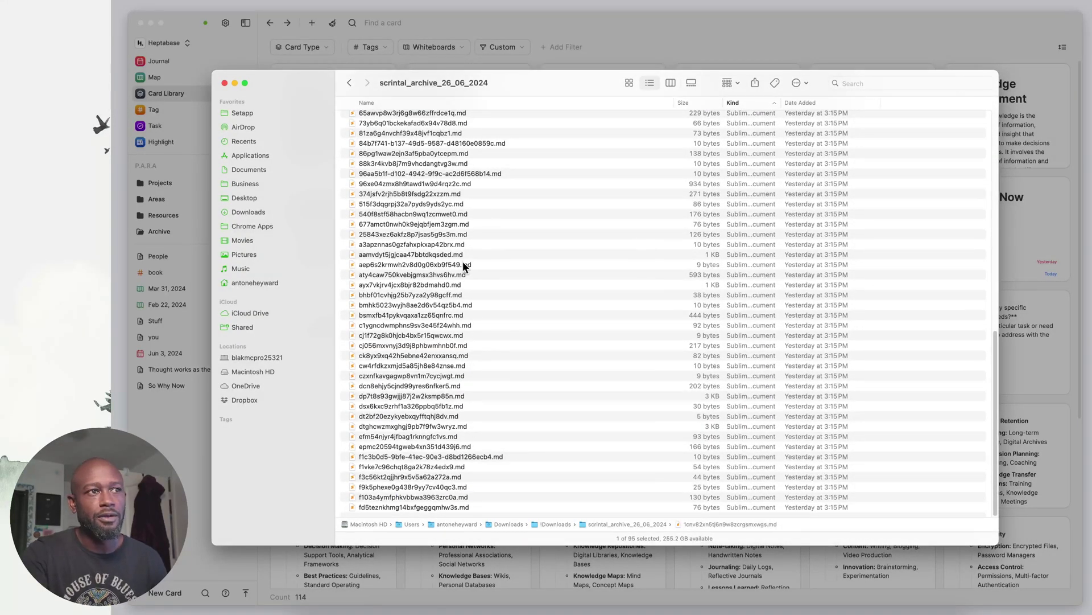
scroll(463, 261, up, 10)
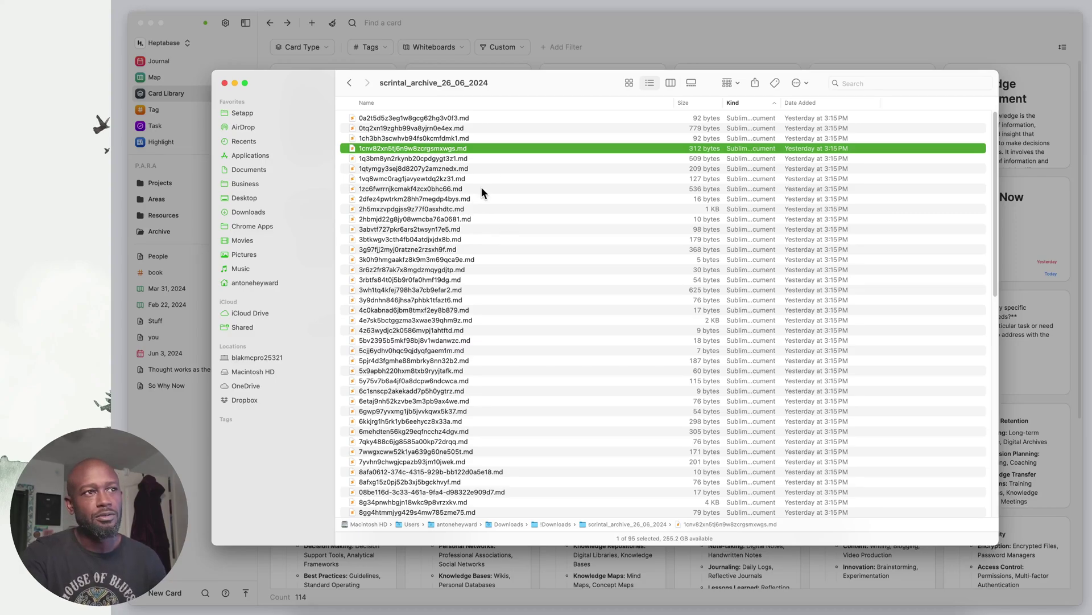
scroll(484, 200, down, 15)
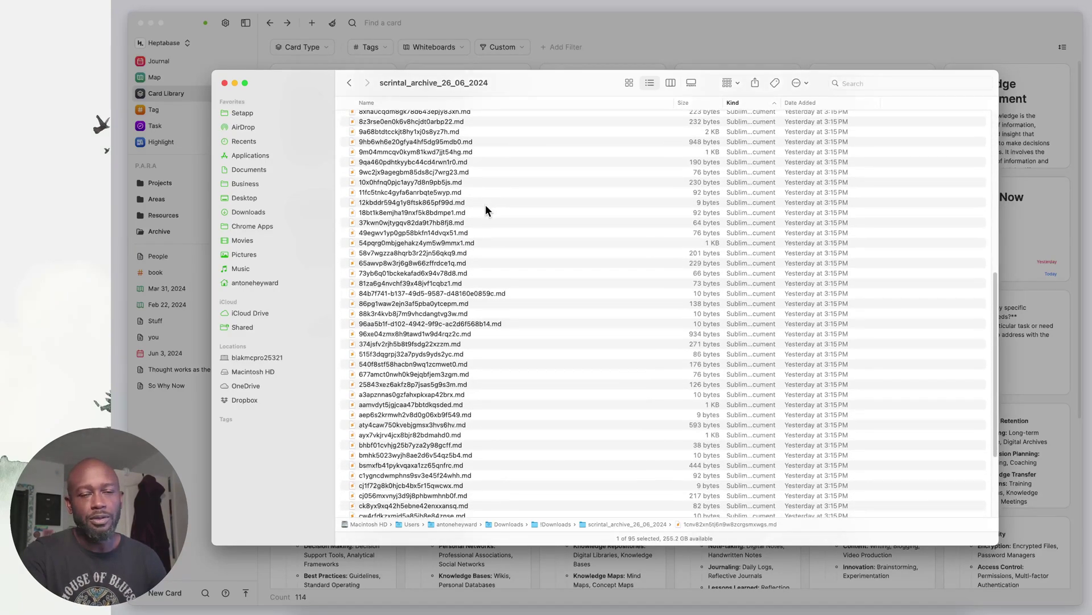
scroll(486, 210, down, 5)
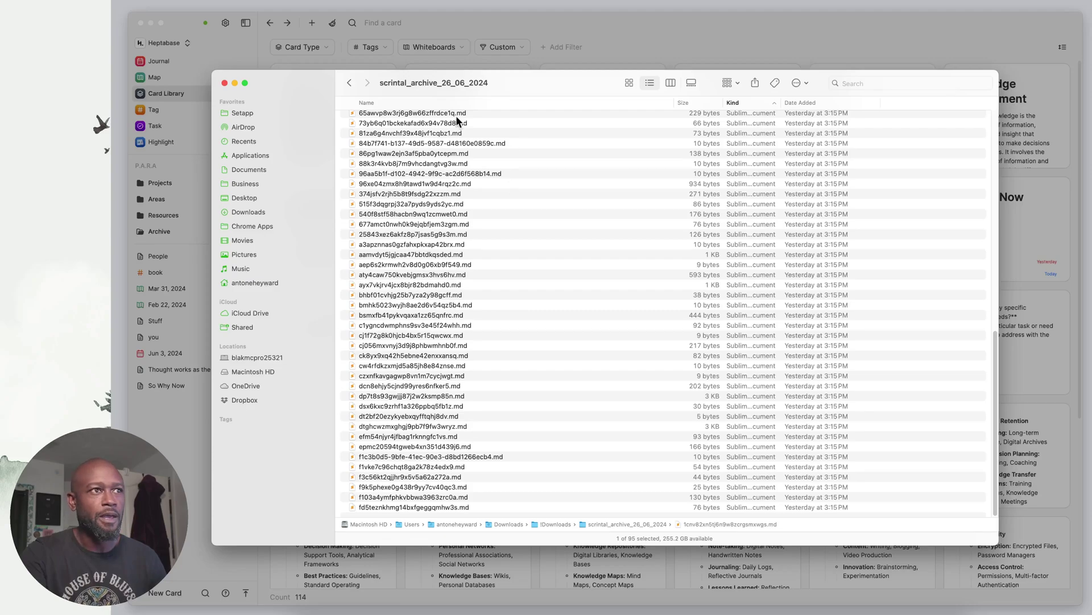
- Run Export Now under Backup & Sync to export all content as Markdown
click(466, 19)
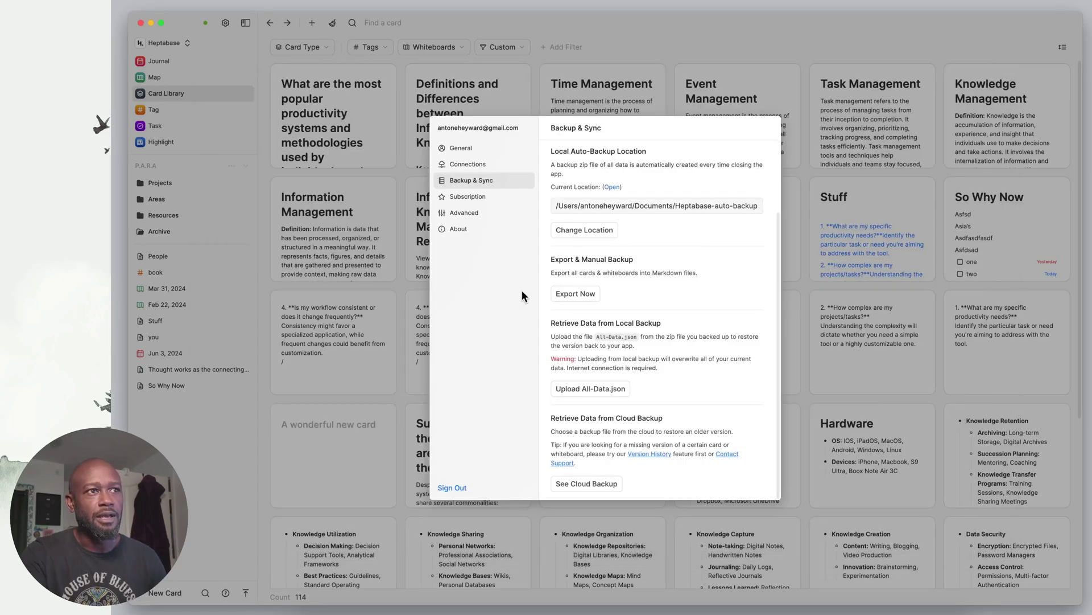
click(576, 293)
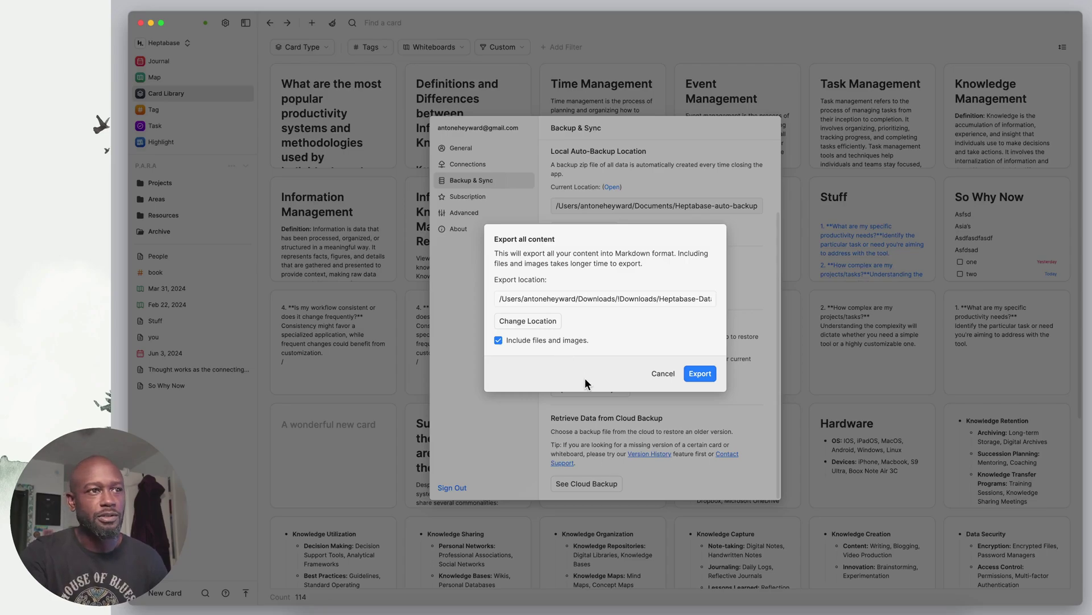
click(700, 374)
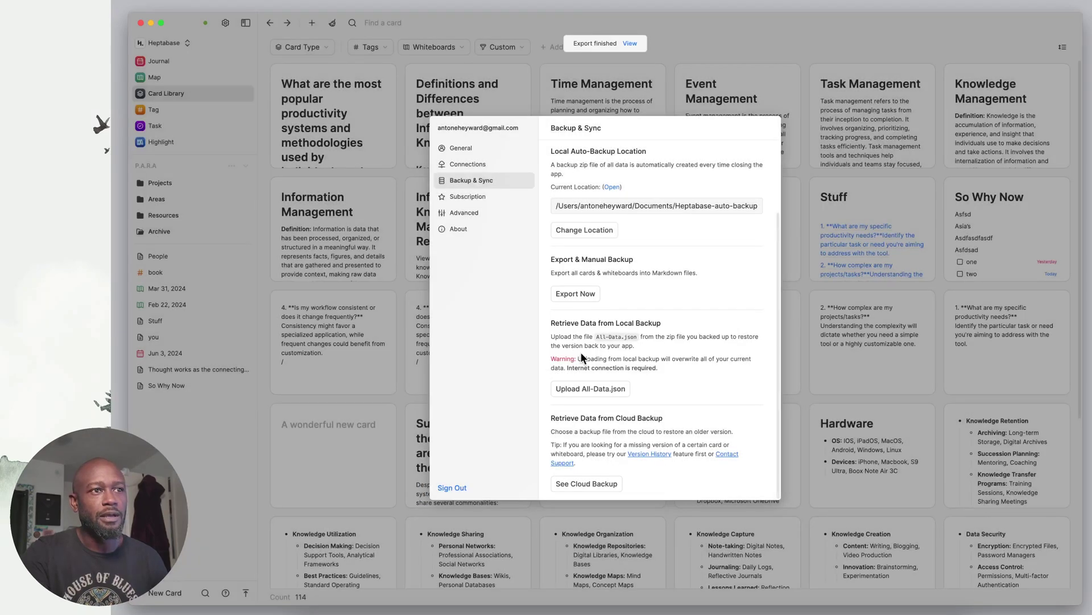
- View the Heptabase-Data-Backup folder, enlarge its Finder window, and make list rows bigger
click(630, 49)
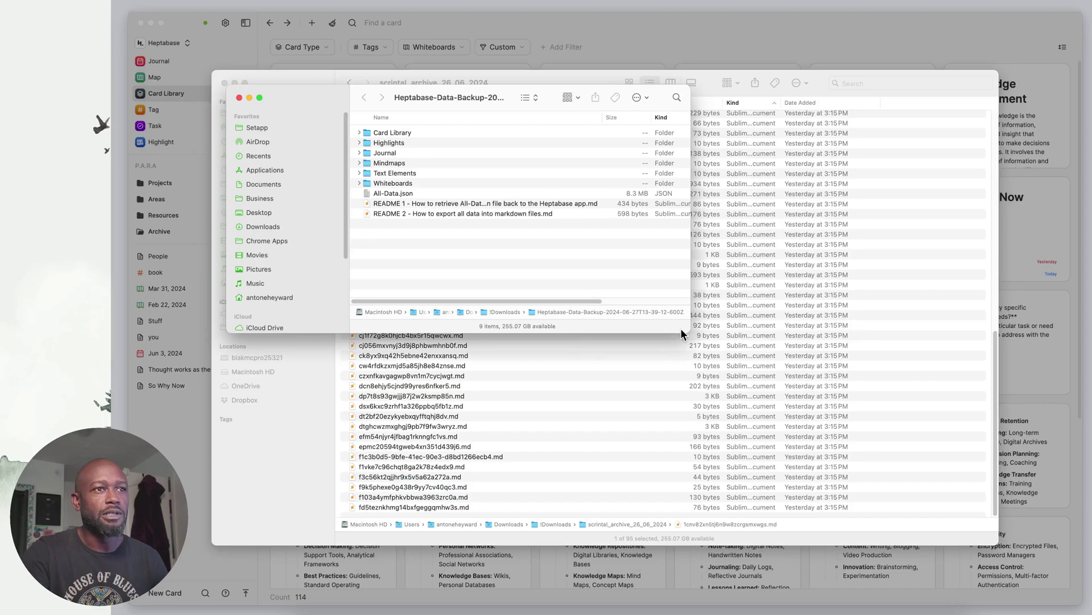
drag(687, 329, 1013, 586)
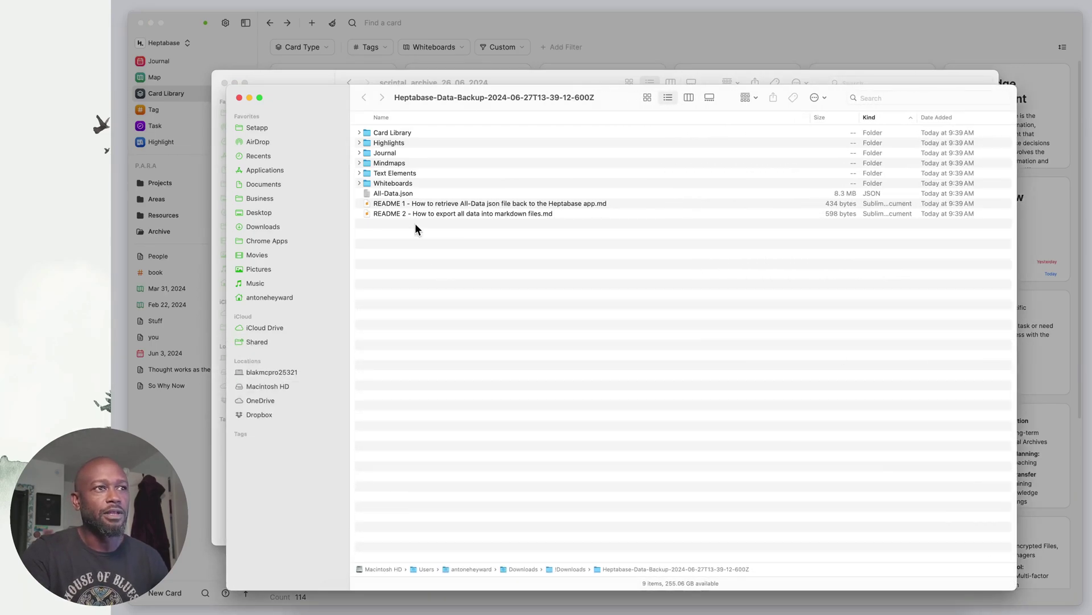
key(super+equal)
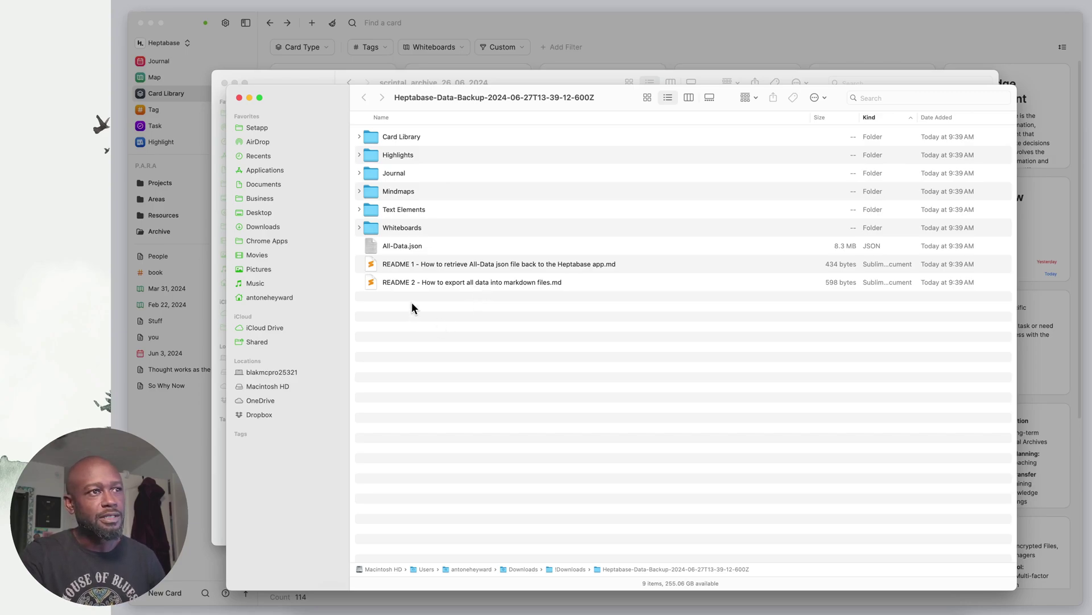
- Select the backup's top-level folders and briefly expand Mindmaps and Journal
click(384, 228)
click(375, 209)
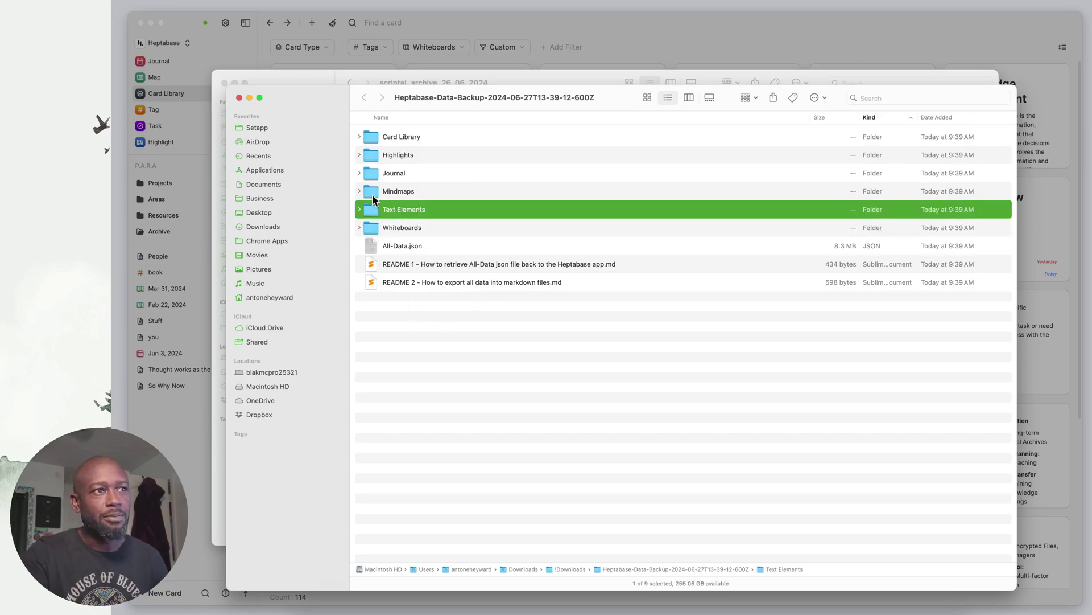
click(372, 191)
click(377, 229)
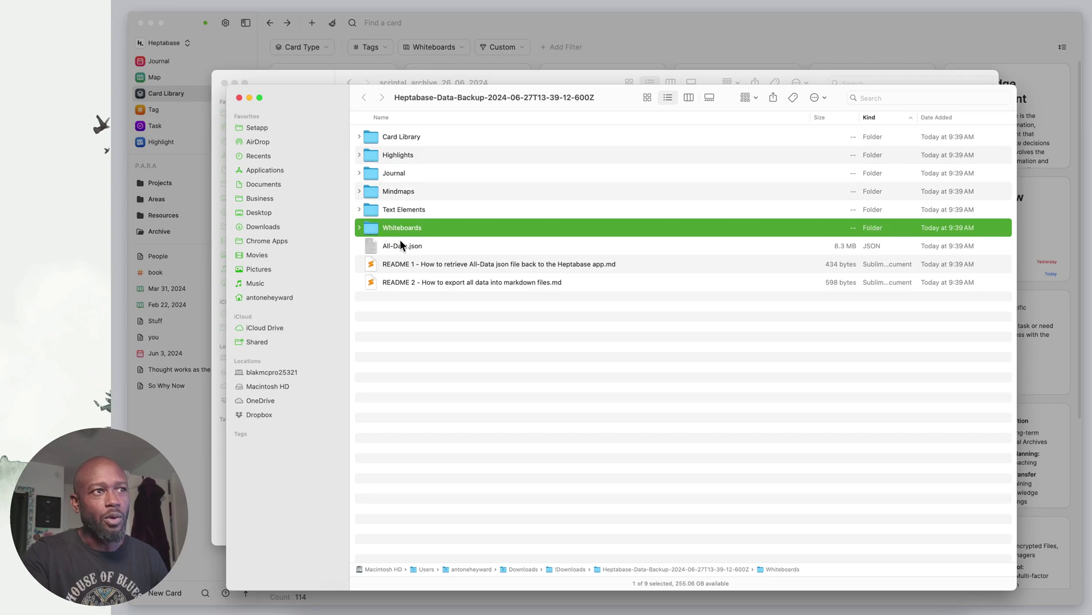
click(372, 138)
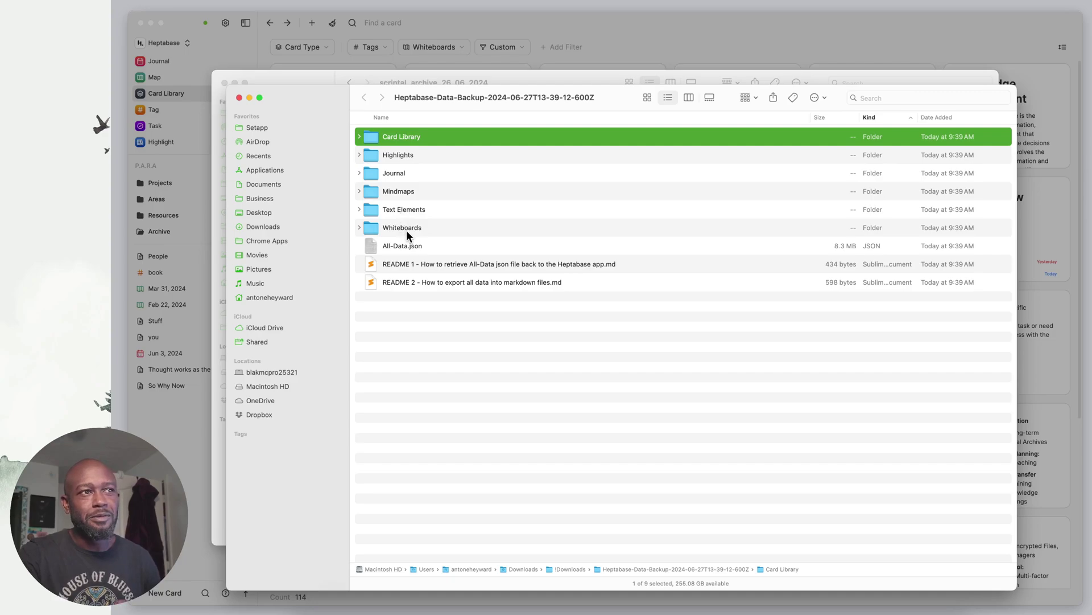
click(371, 196)
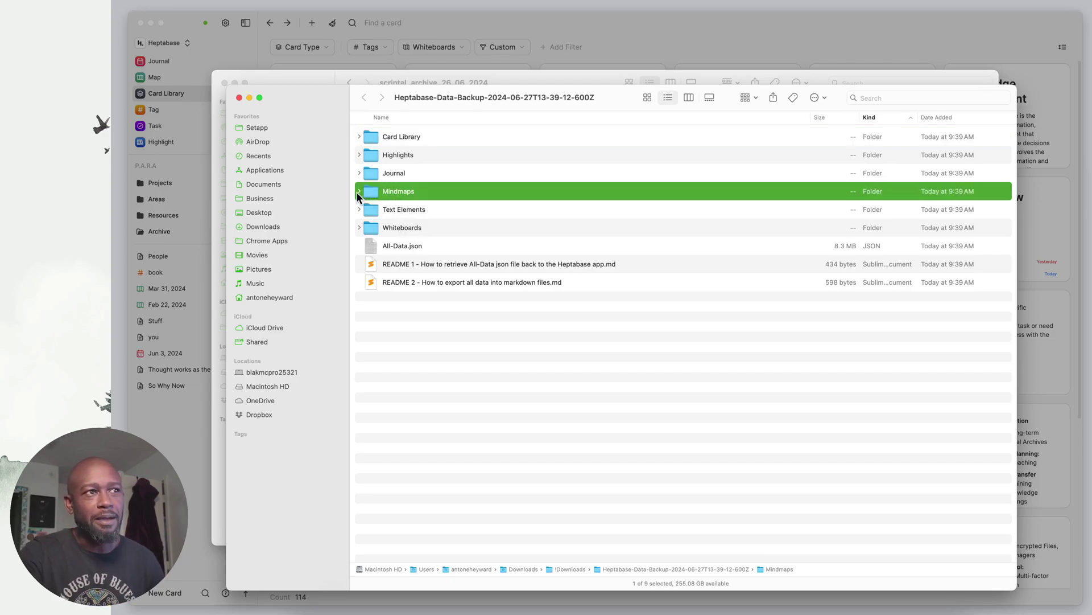
click(359, 192)
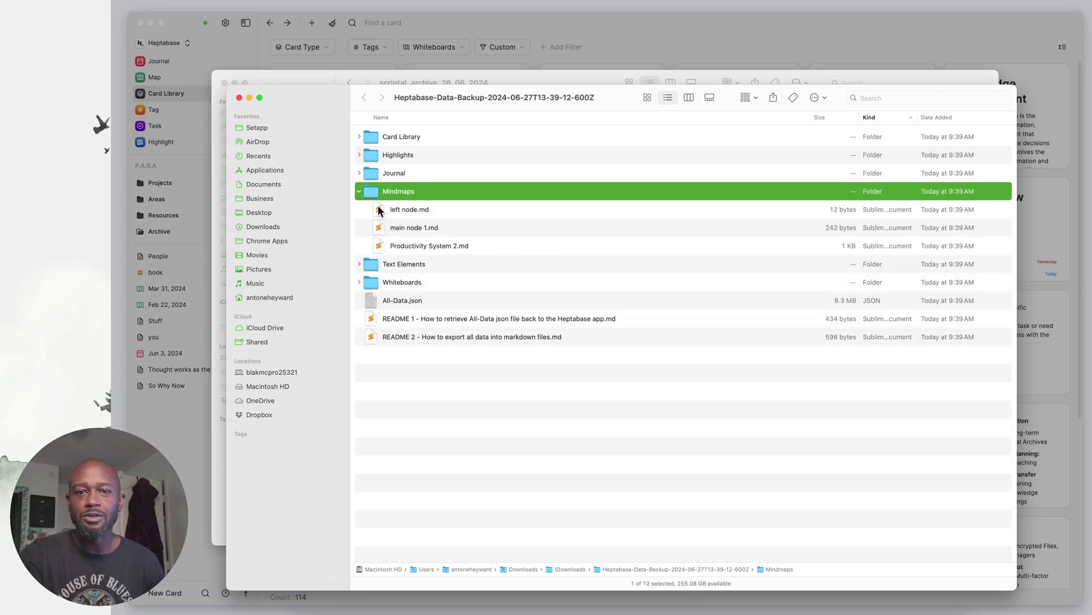
click(359, 192)
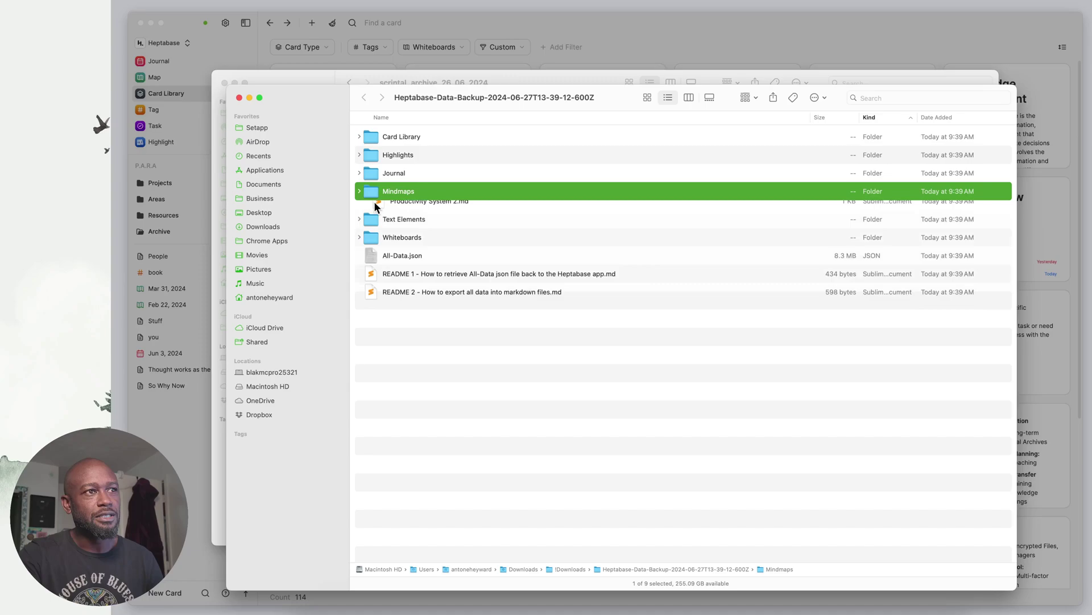
click(359, 173)
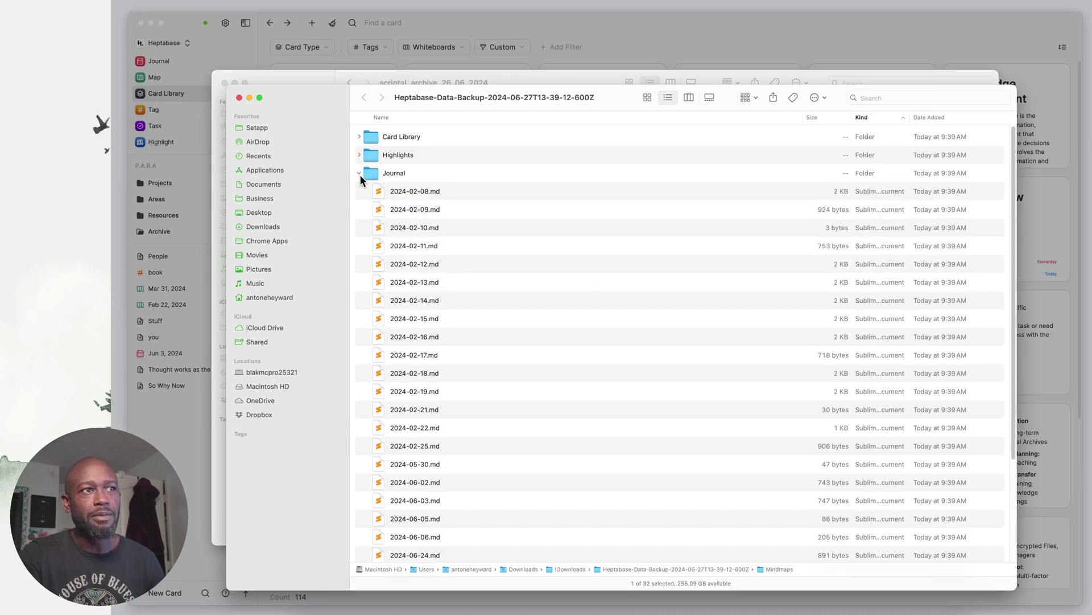
click(359, 173)
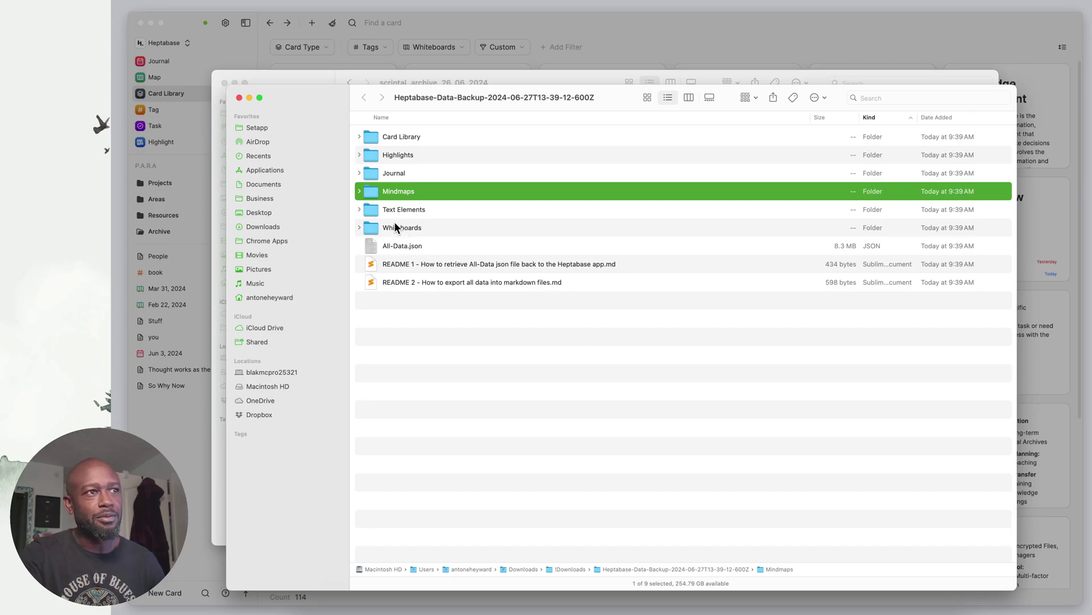
- Expand Whiteboards and its asset folders, viewing man on axis.drawio.png and IMG_0005.jpeg
click(359, 227)
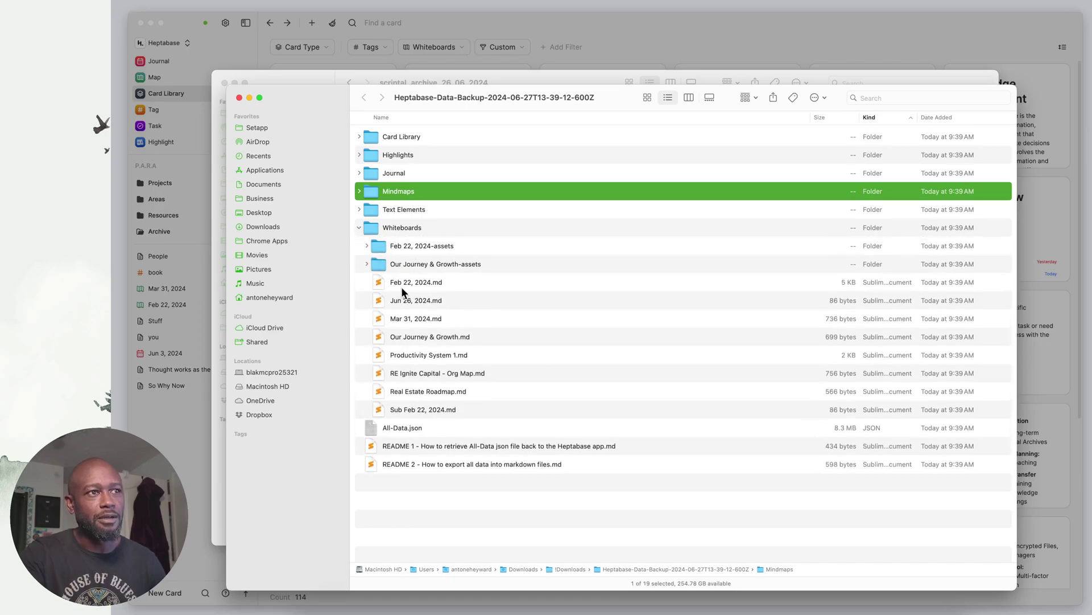
click(366, 264)
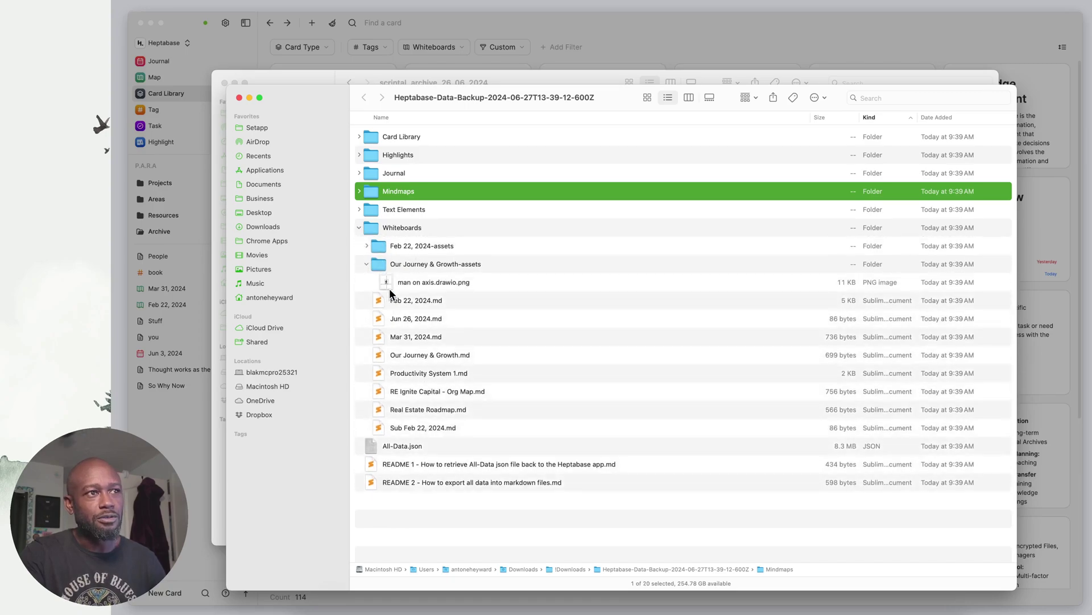
click(462, 283)
click(366, 245)
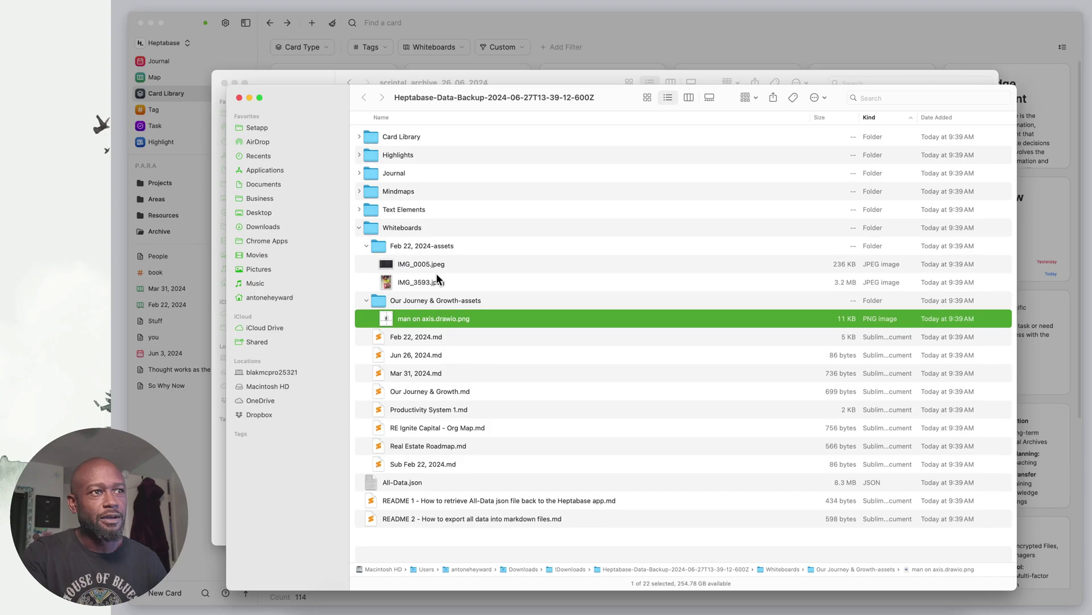
click(421, 265)
click(366, 246)
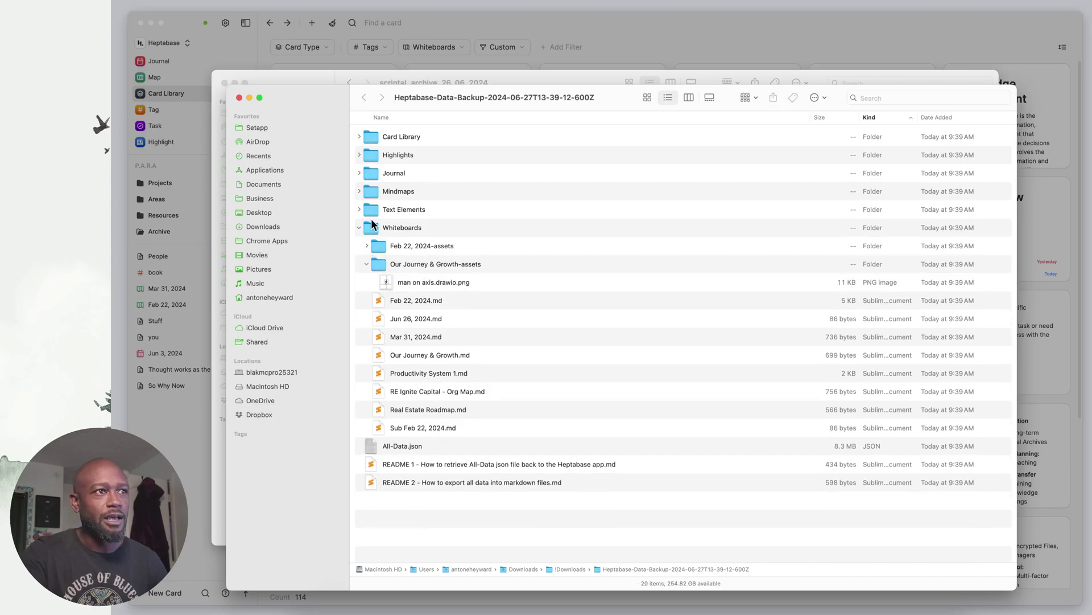
- Expand Highlights and its asset folders, from 2024-01-07 → qwerqwe to man on axis.drawio
click(360, 156)
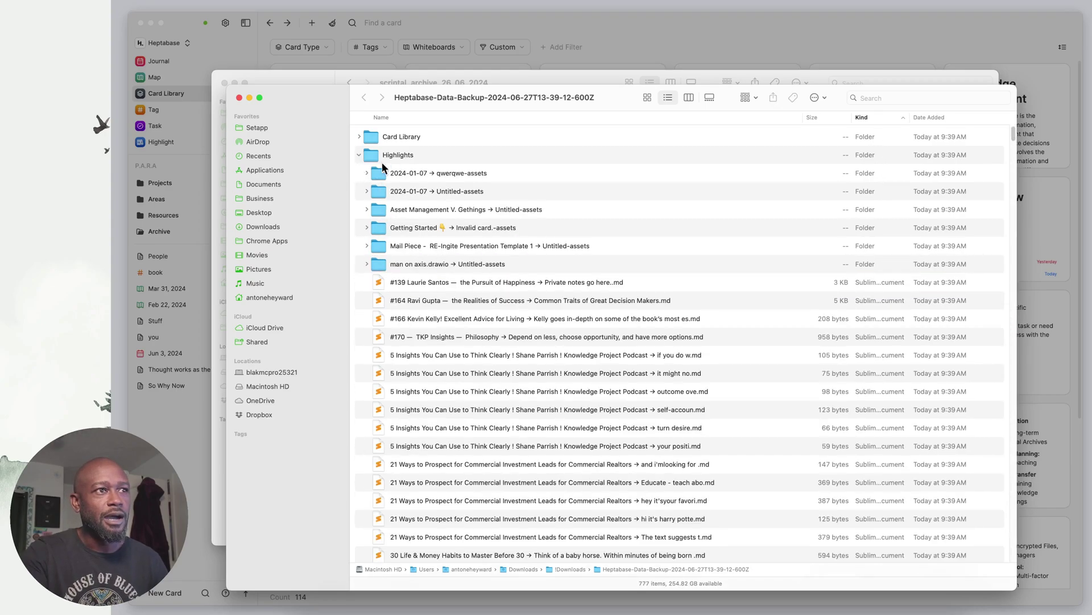
click(366, 174)
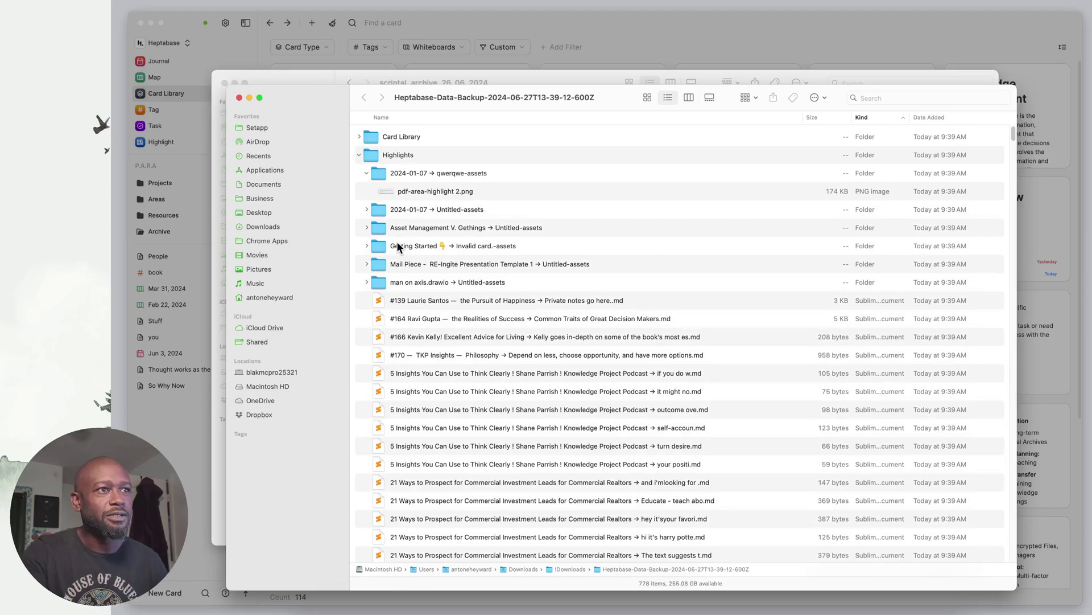
click(366, 227)
click(438, 249)
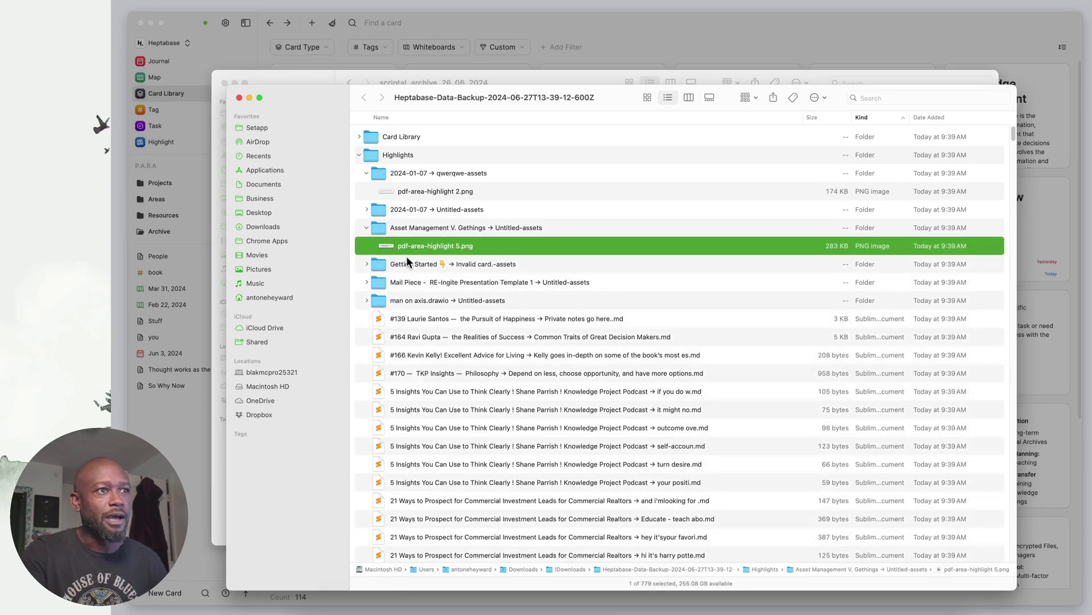
key(Down)
click(366, 264)
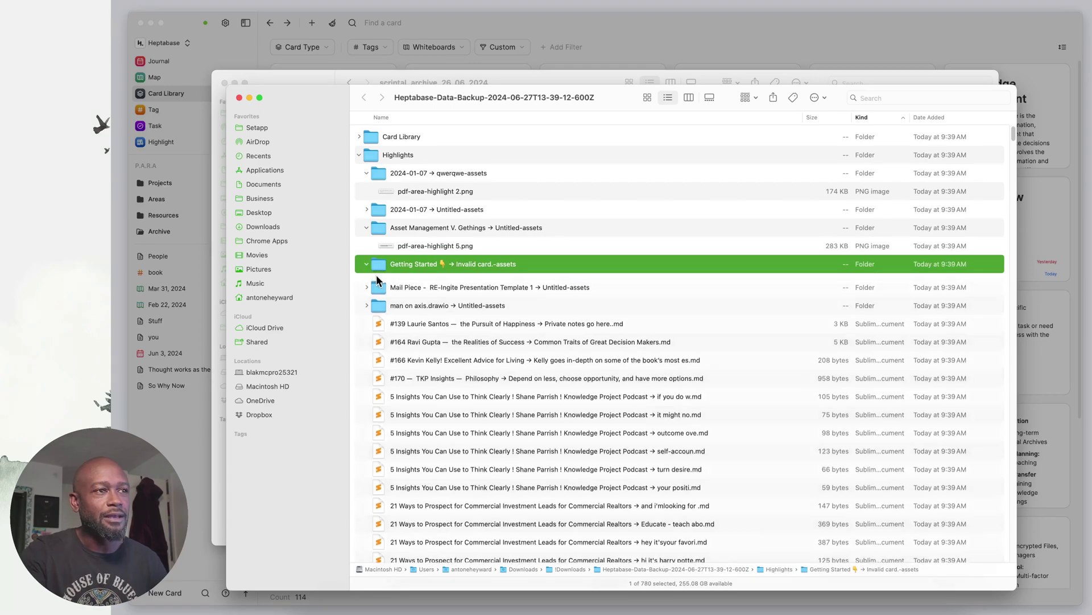
click(367, 300)
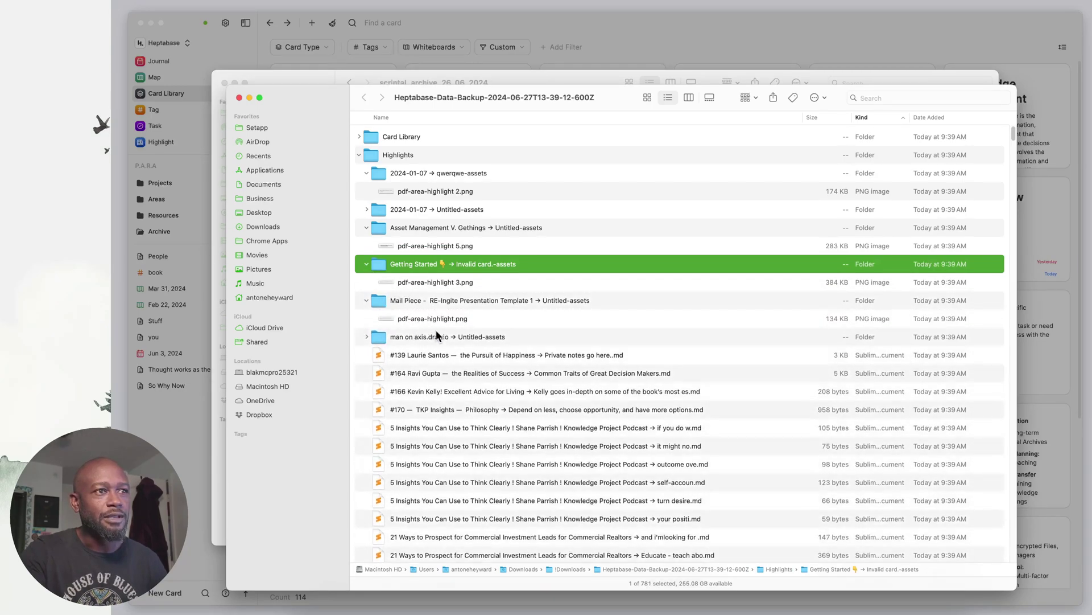
click(366, 337)
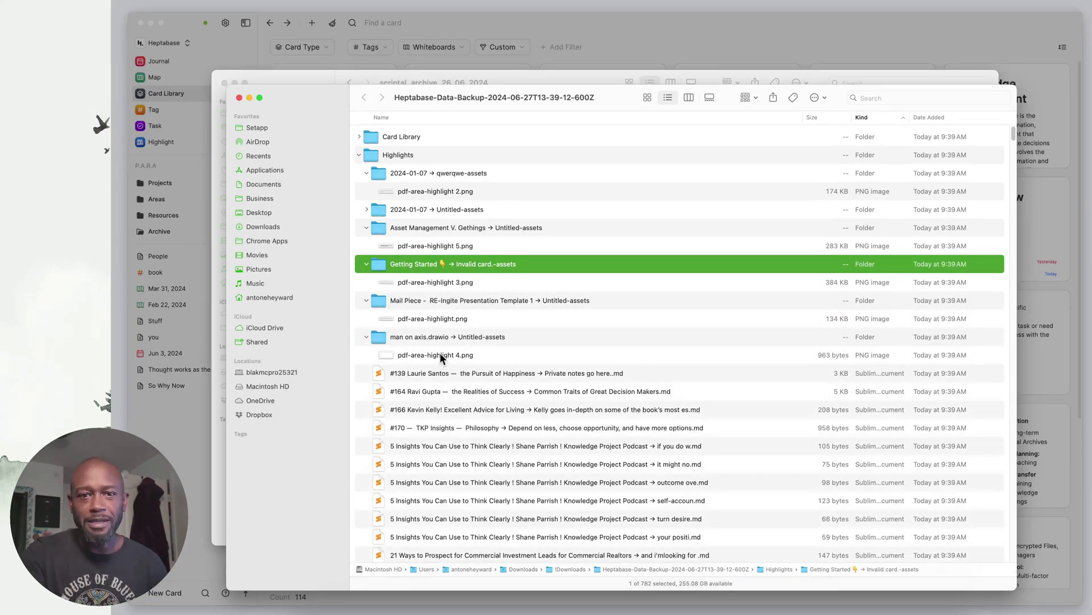
- Collapse all the Highlights asset folders again, ending with man on axis.drawio
click(367, 209)
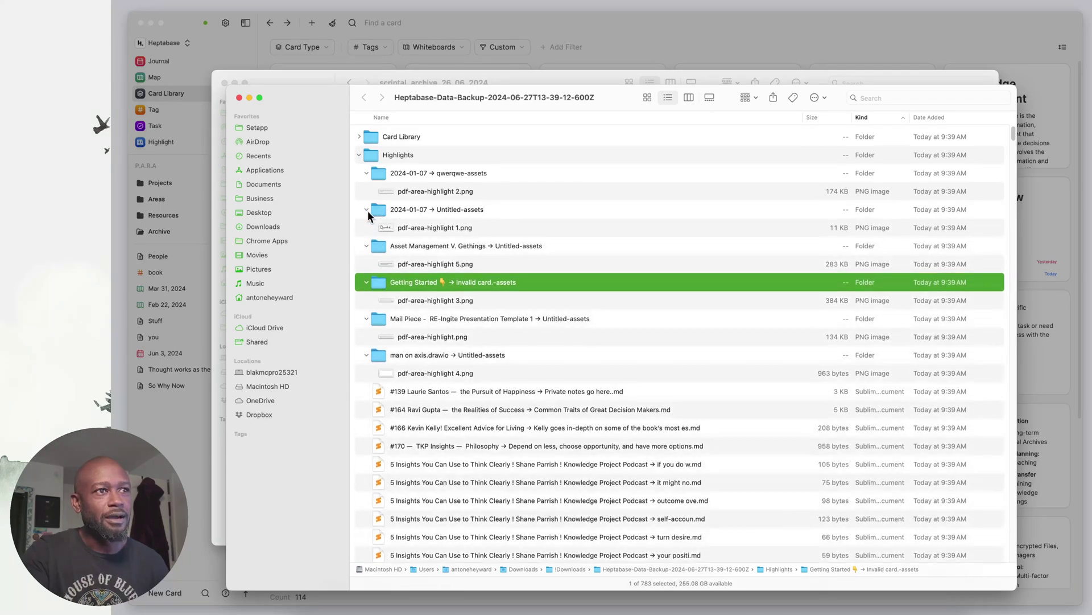
click(367, 210)
click(367, 173)
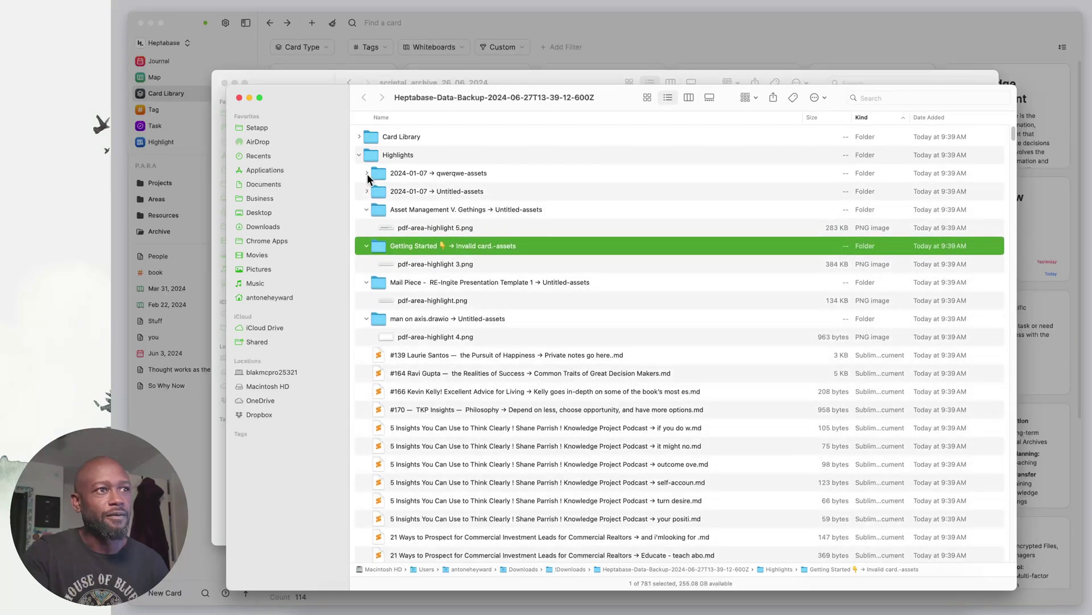
click(367, 209)
click(366, 227)
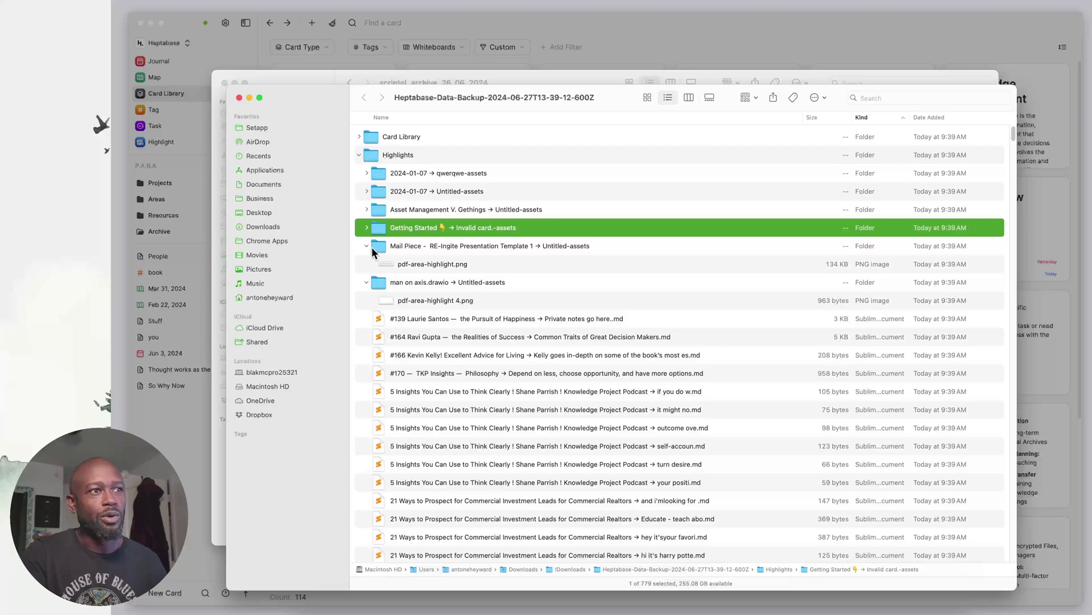
click(366, 246)
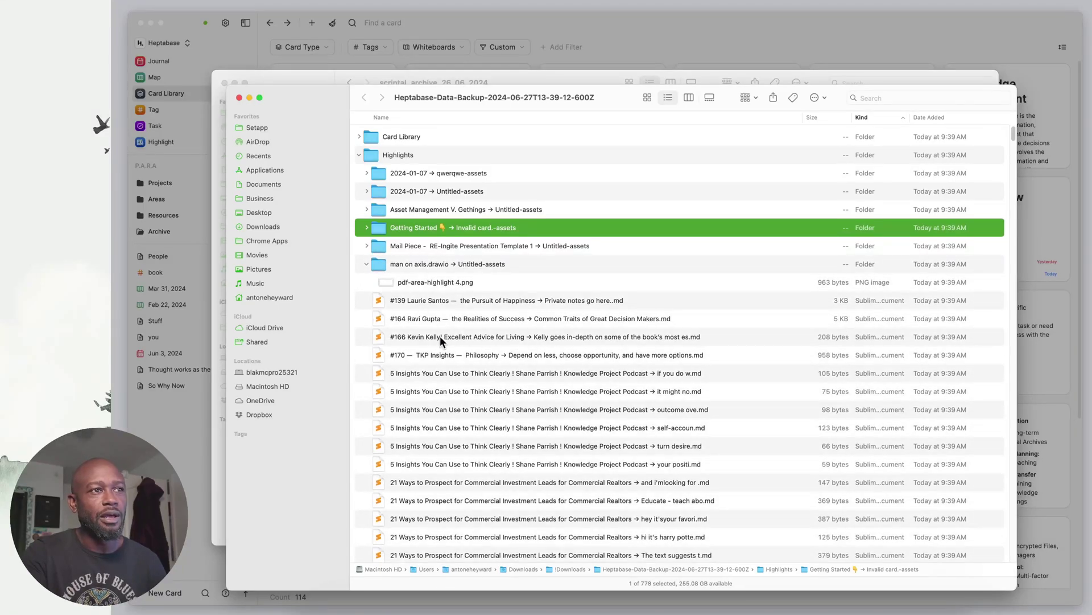
click(366, 264)
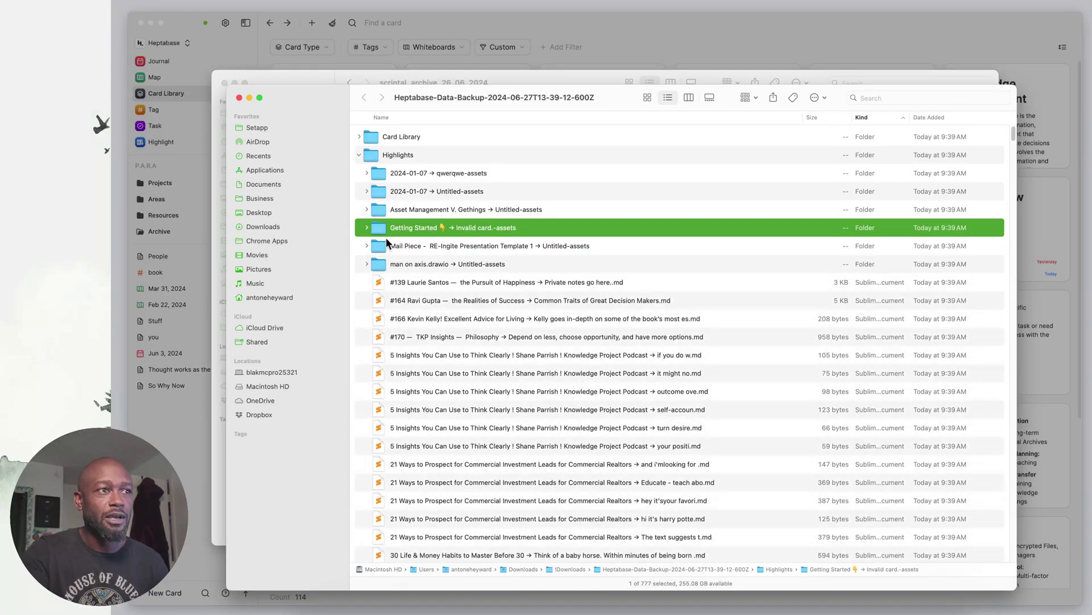
- Collapse Highlights, select the RE Ignite Capital, Real Estate Roadmap and Productivity System 1 files, then collapse Our Journey & Growth-assets and Whiteboards
click(360, 157)
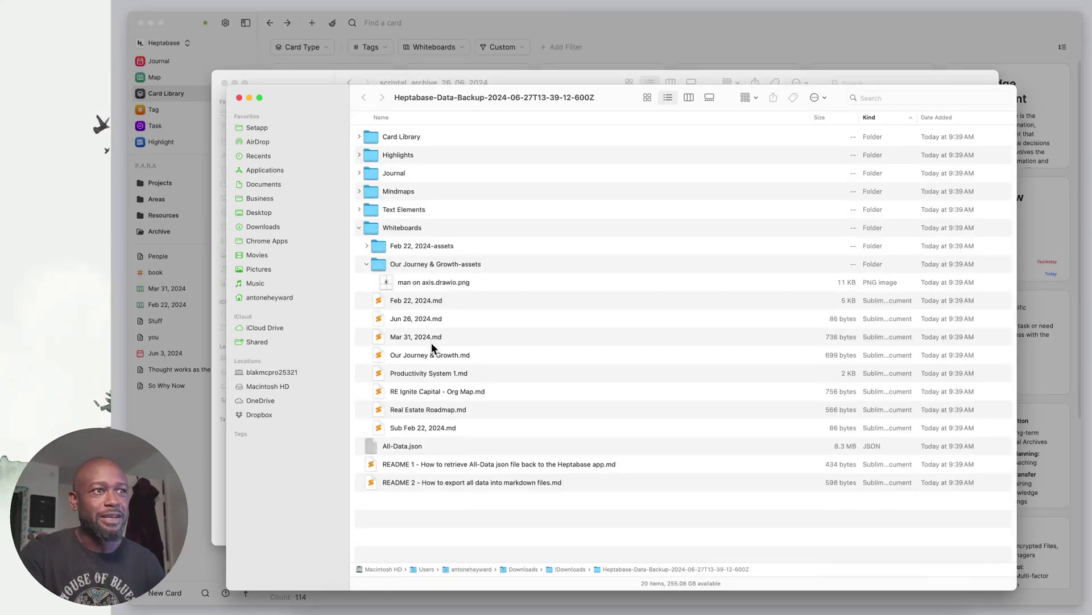
click(417, 392)
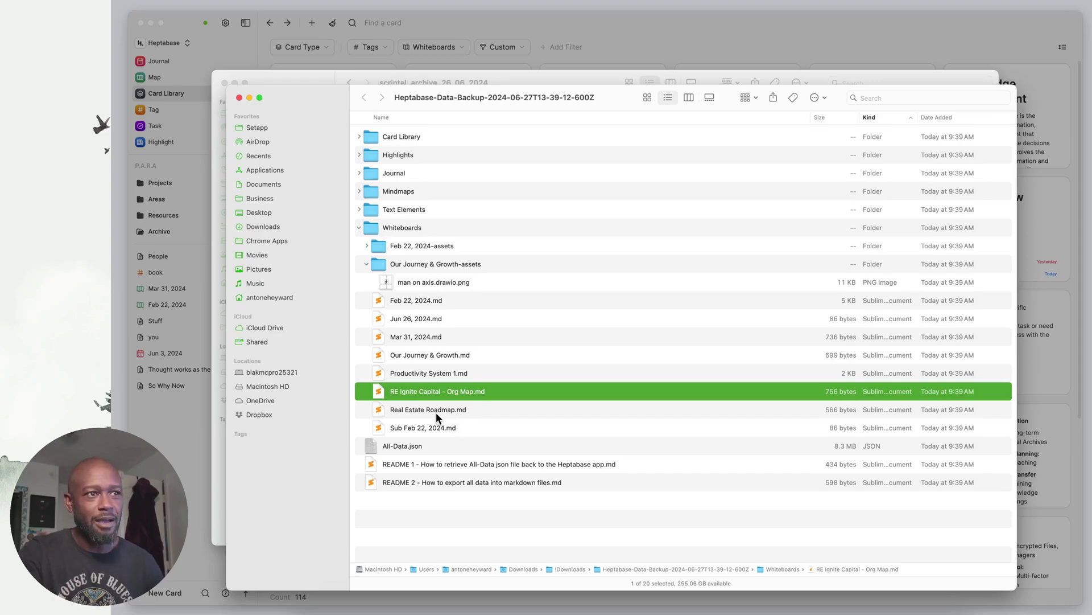
click(419, 410)
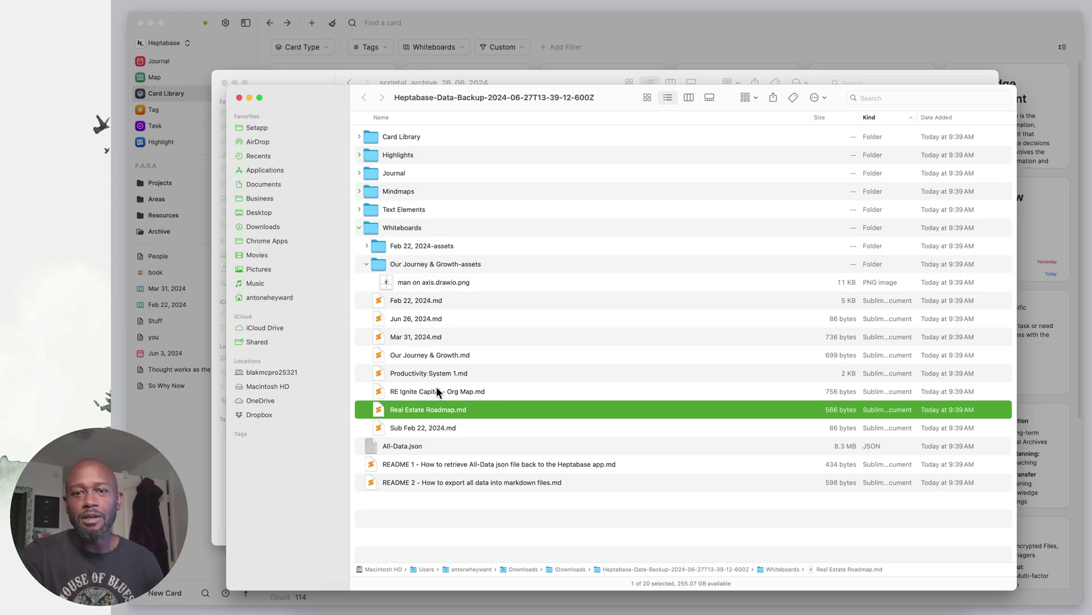
click(452, 374)
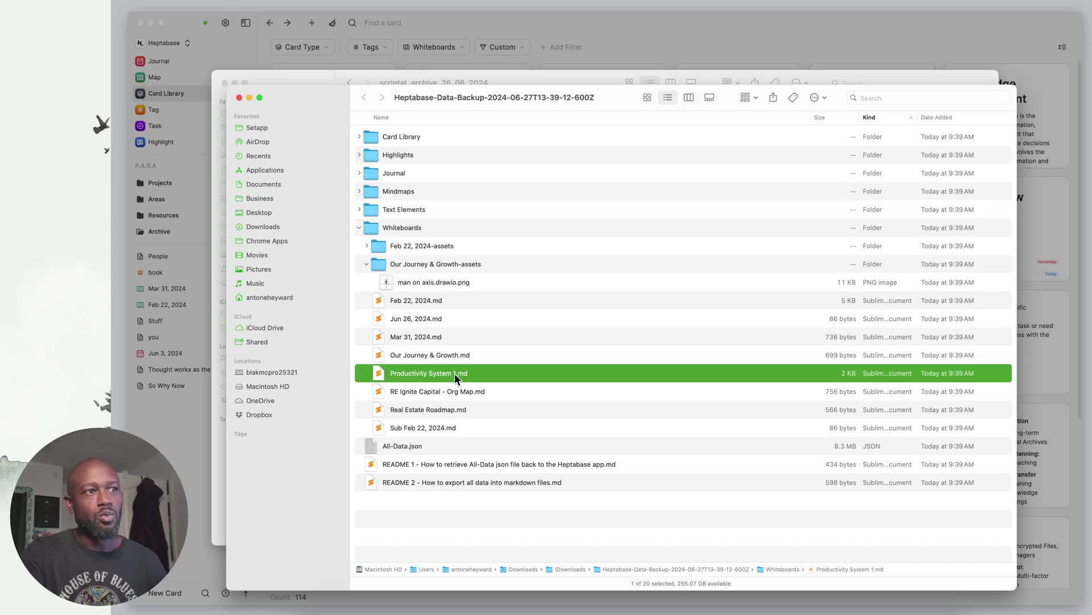
click(367, 264)
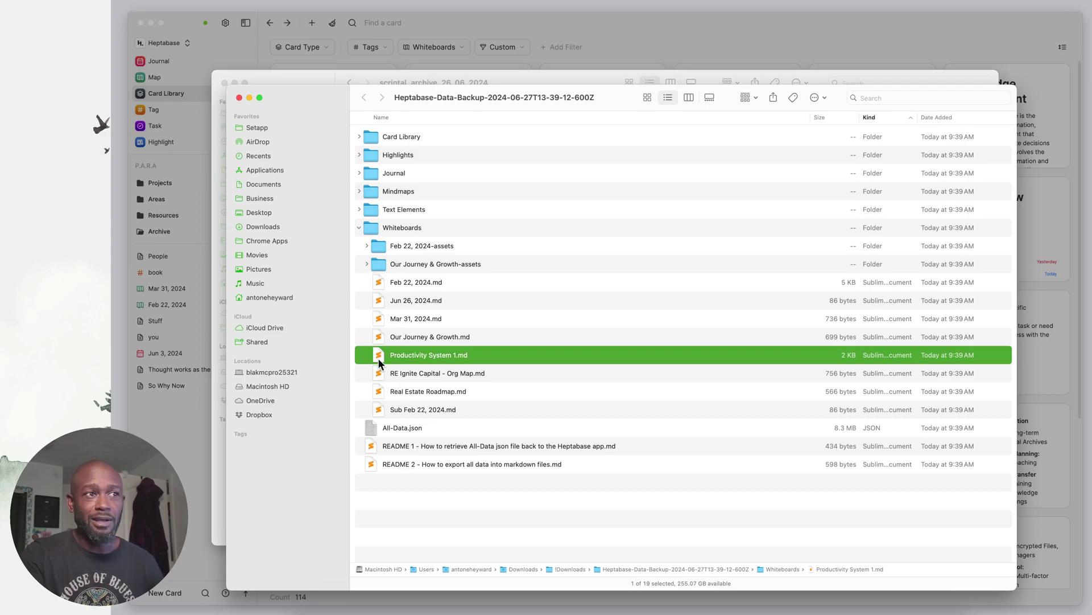
click(359, 228)
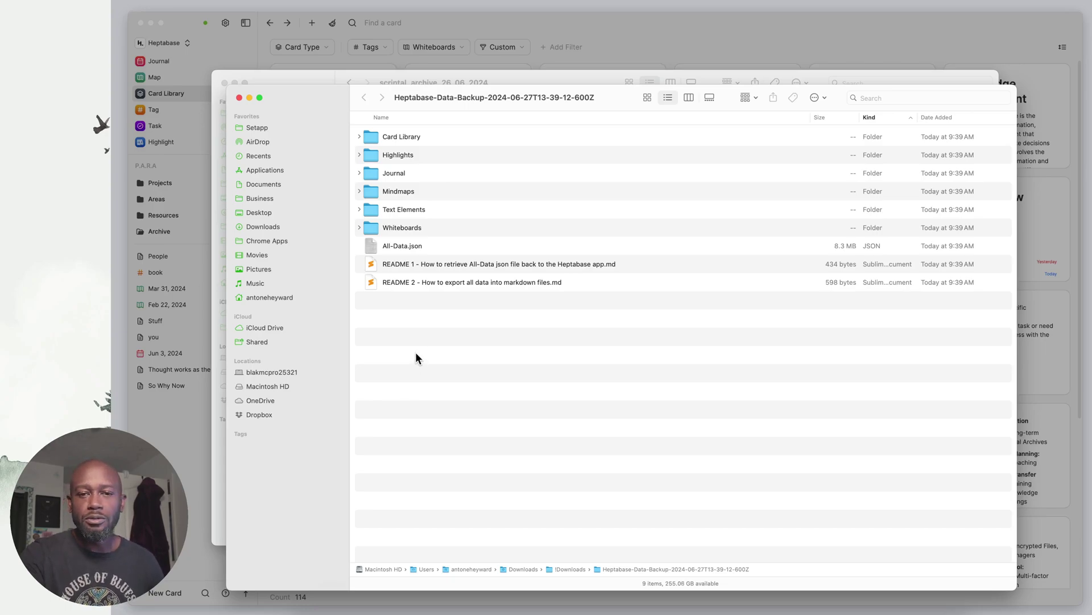
click(318, 76)
click(438, 223)
scroll(443, 227, up, 10)
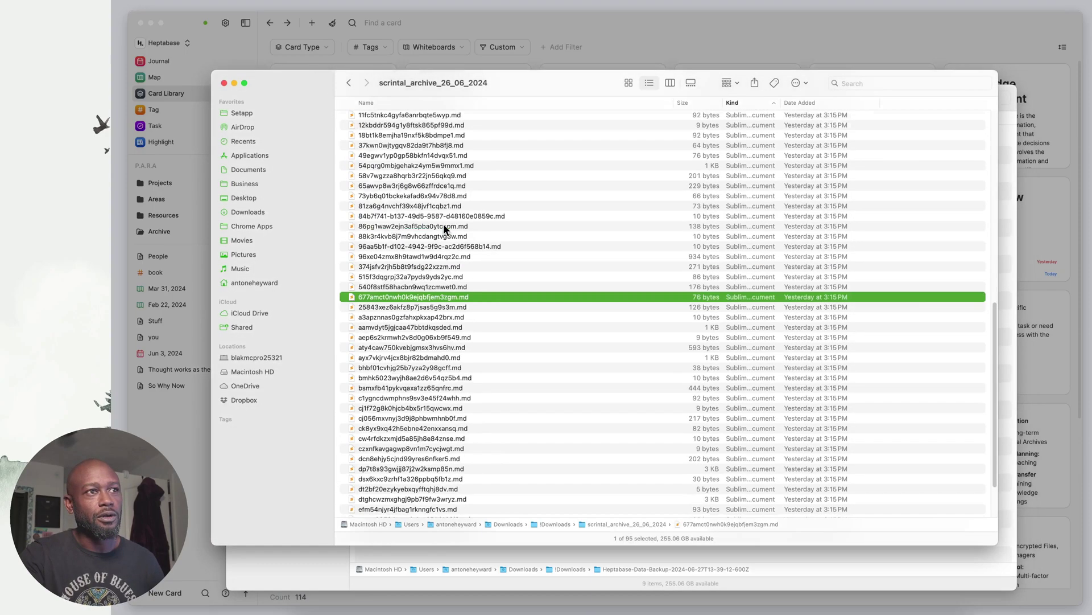
scroll(444, 224, down, 10)
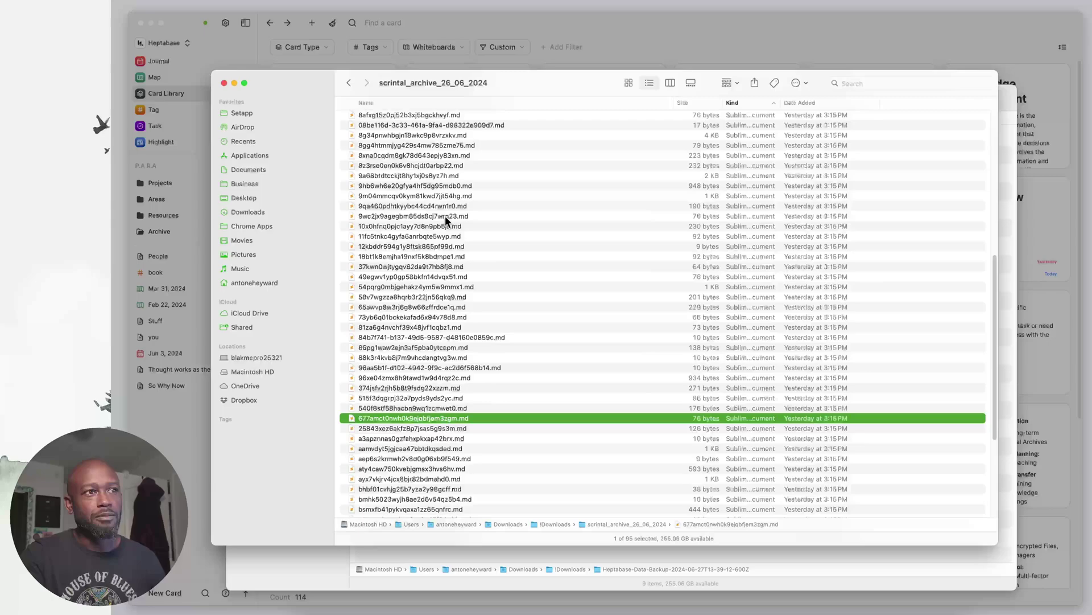
scroll(444, 216, up, 10)
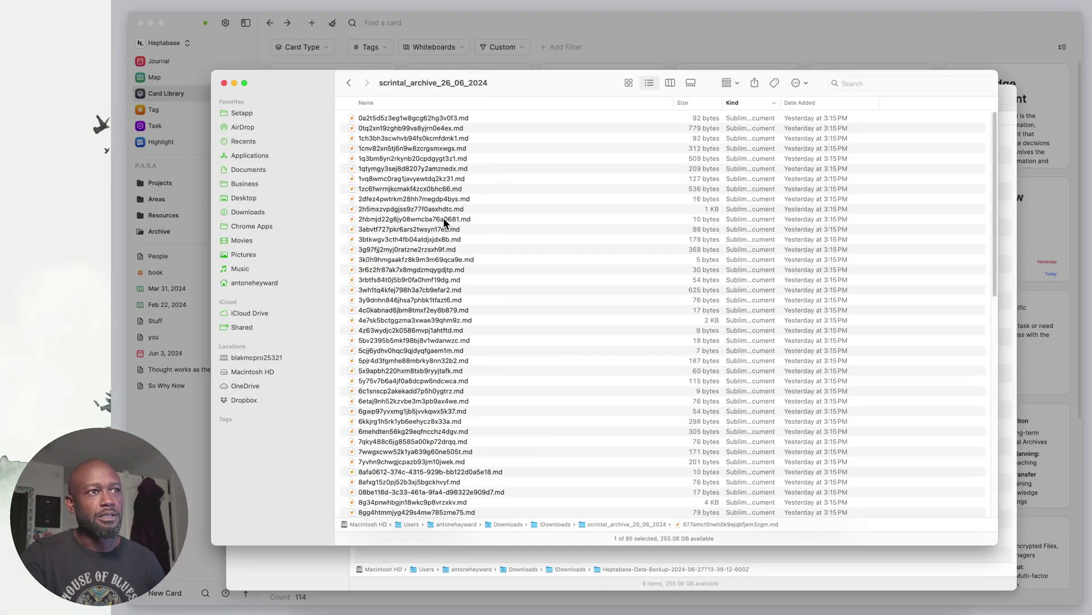
scroll(442, 218, down, 10)
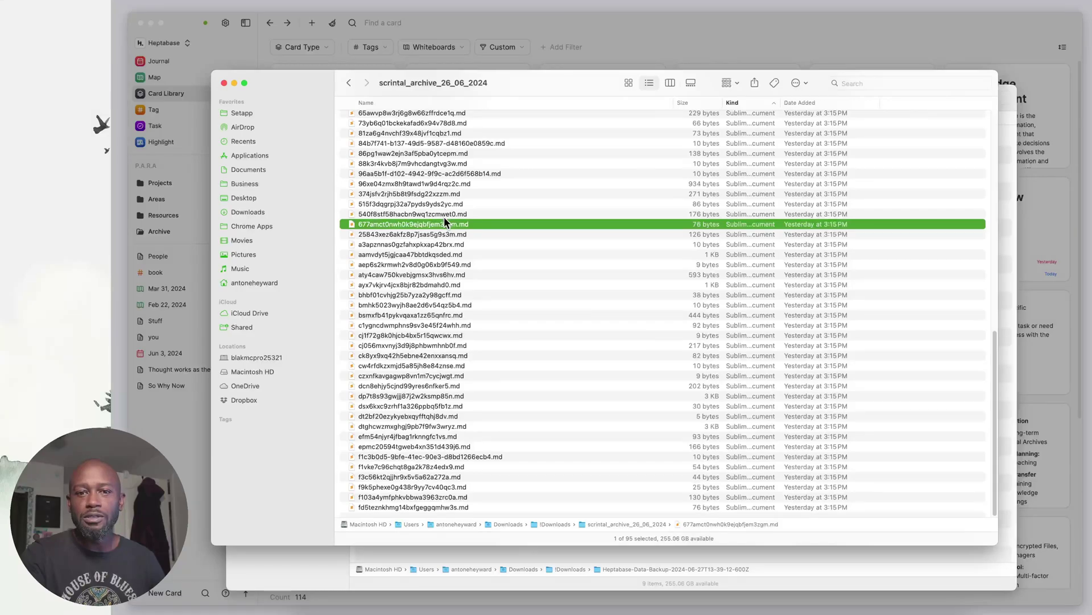
click(339, 560)
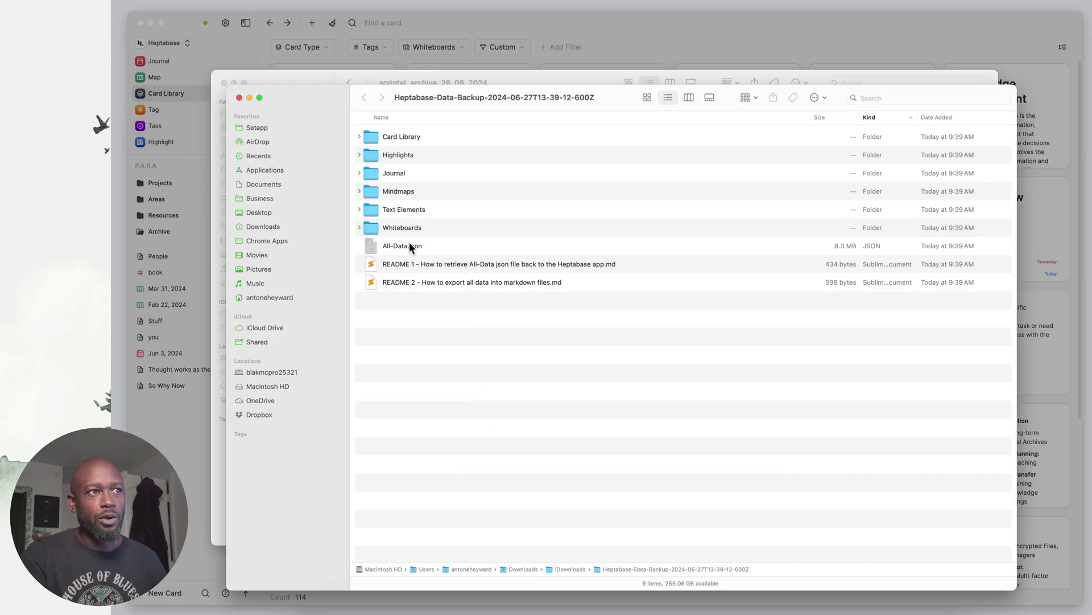
click(307, 78)
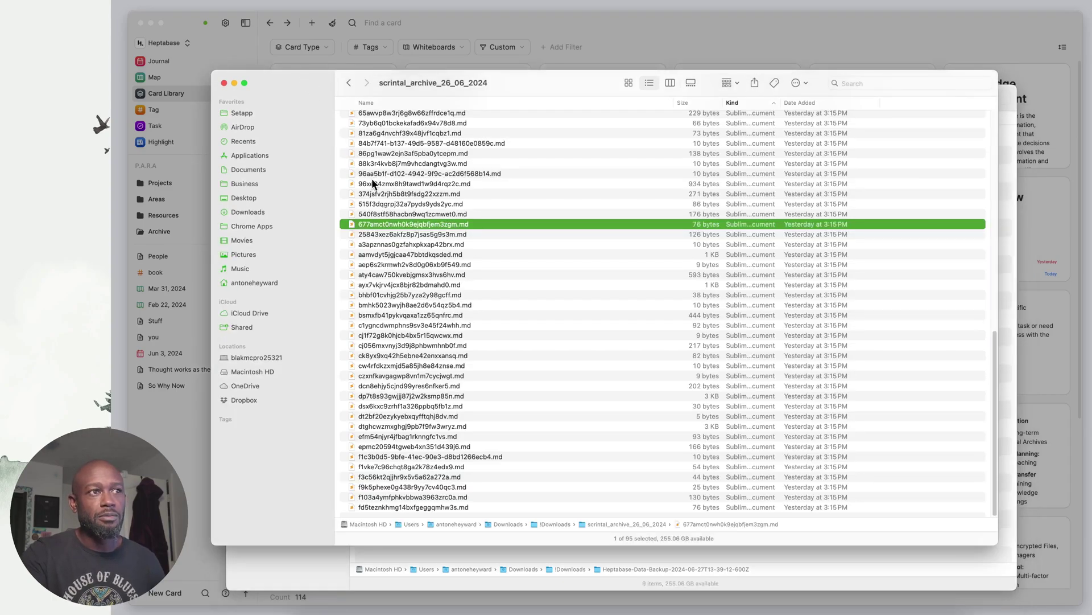
click(395, 195)
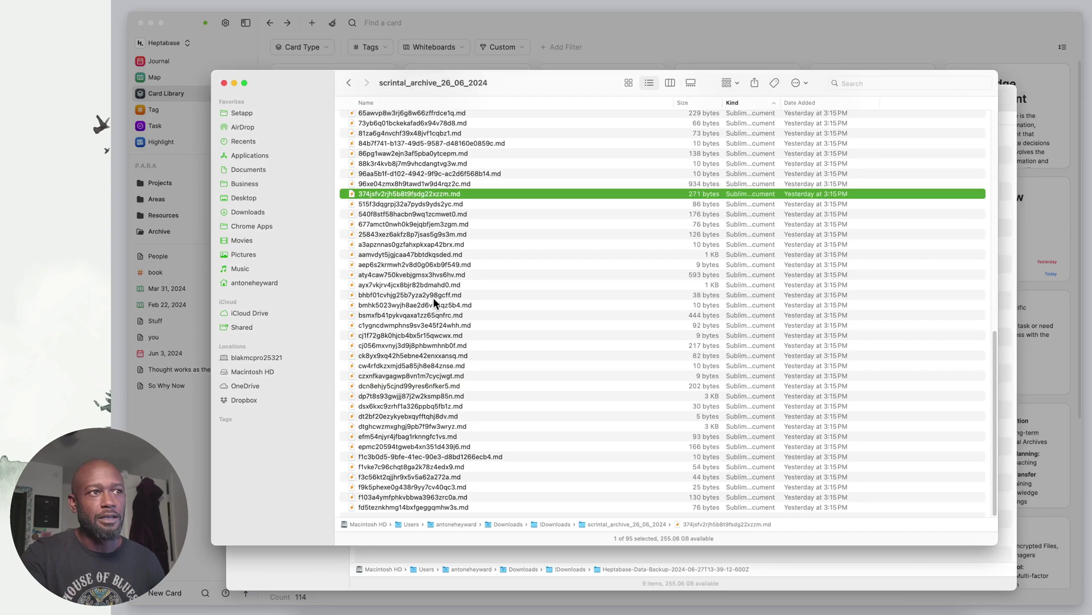
click(447, 225)
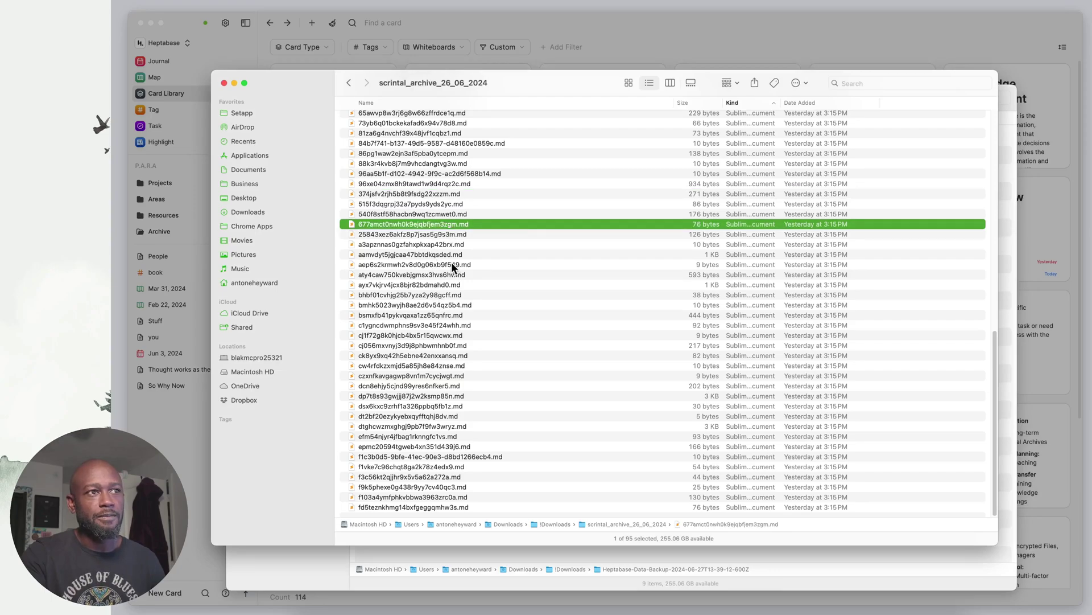
scroll(451, 262, up, 15)
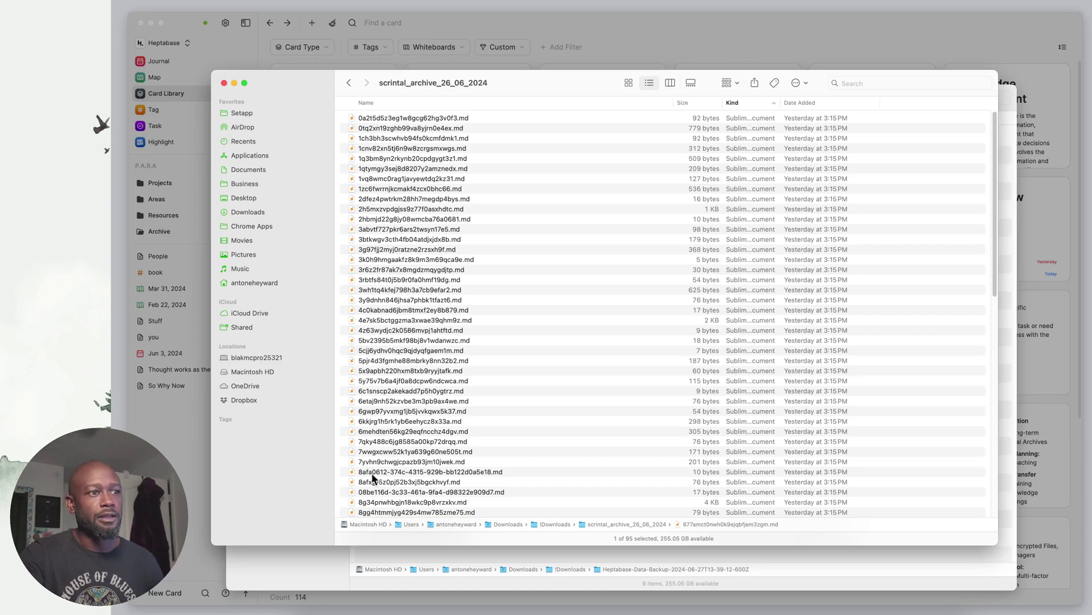
click(329, 569)
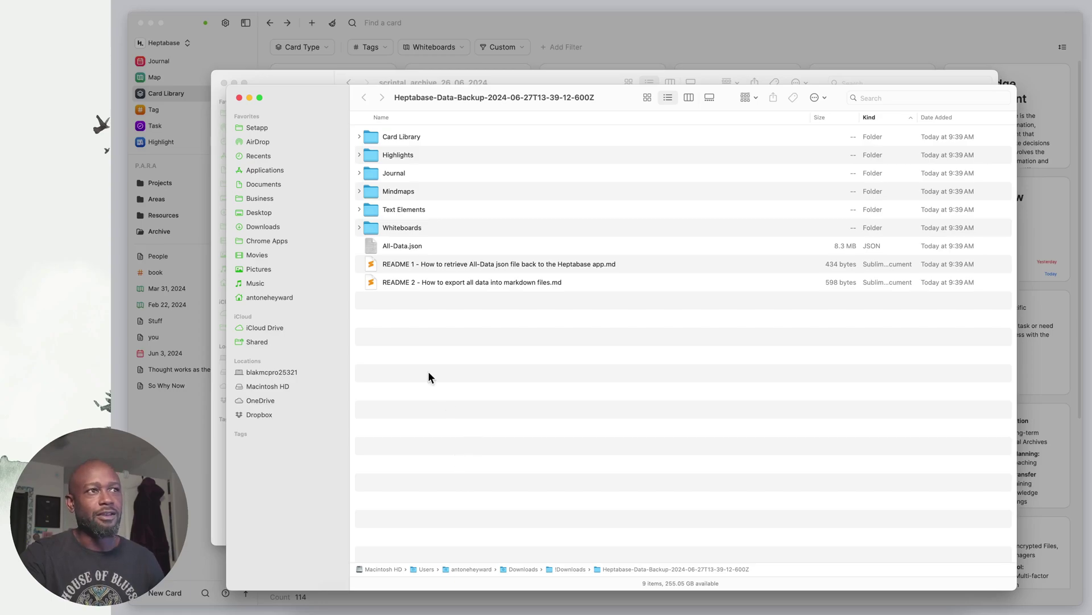
click(301, 81)
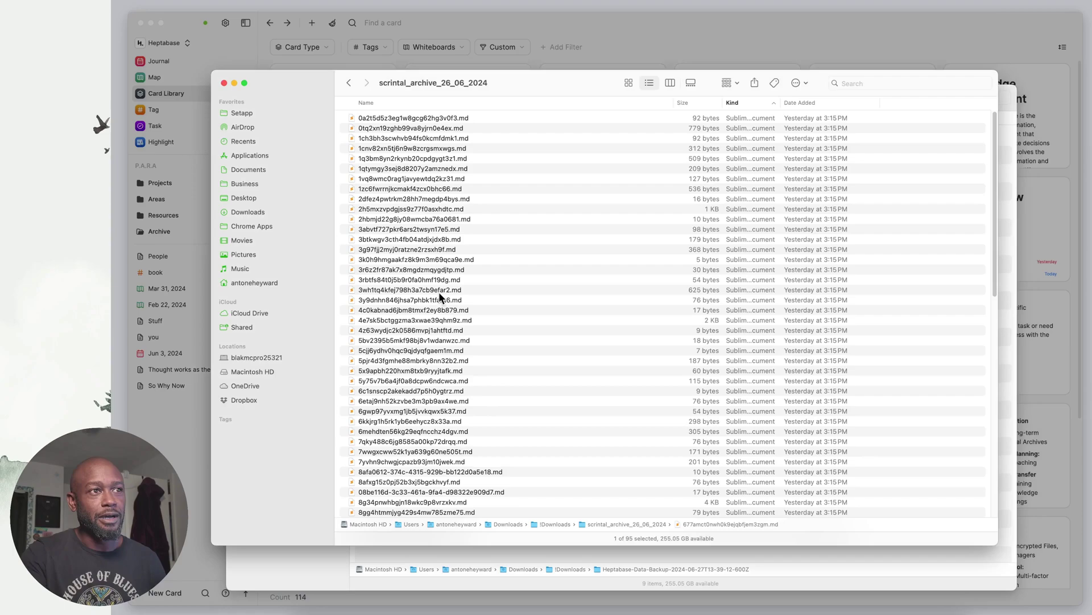
click(430, 269)
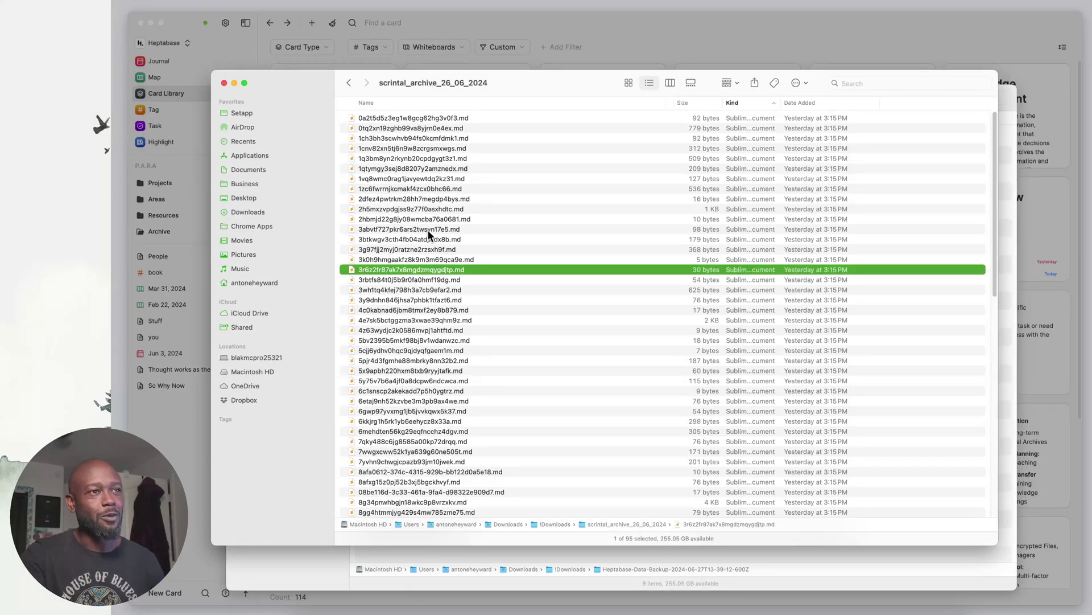
click(842, 554)
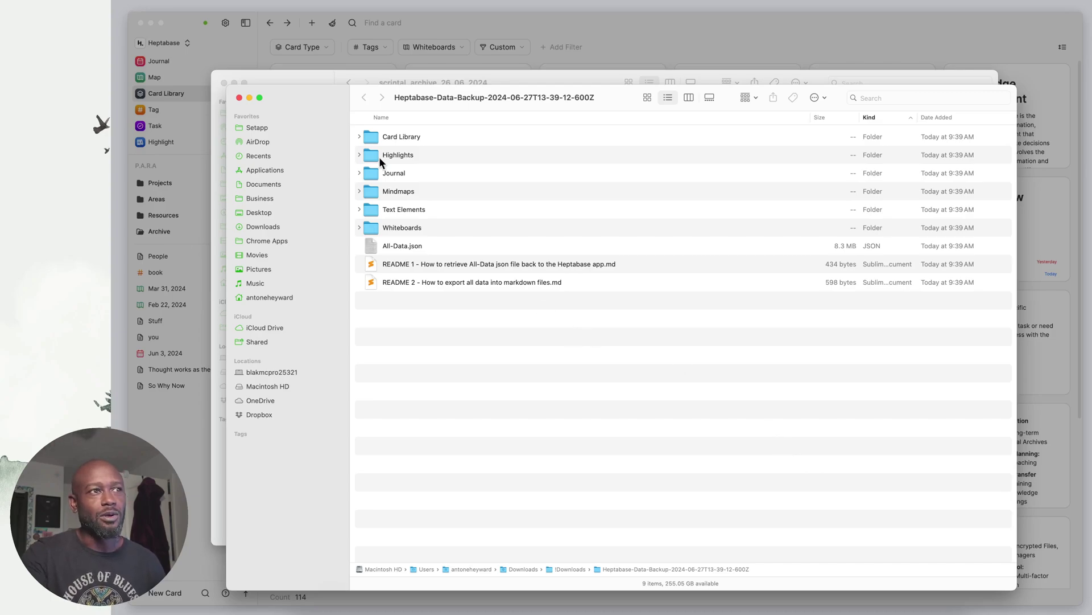
click(298, 82)
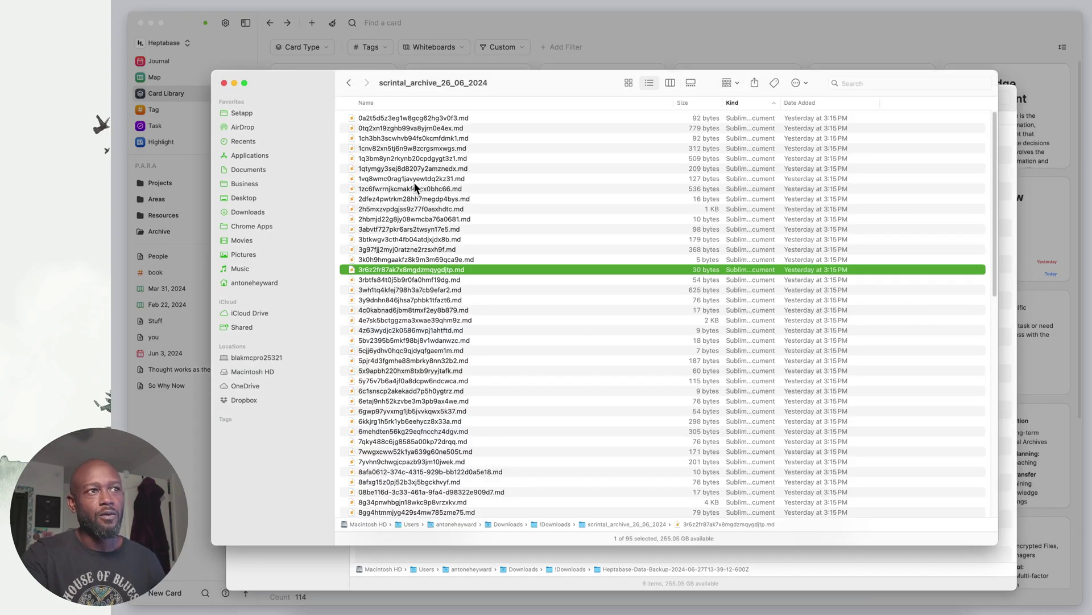
click(428, 180)
scroll(428, 196, down, 10)
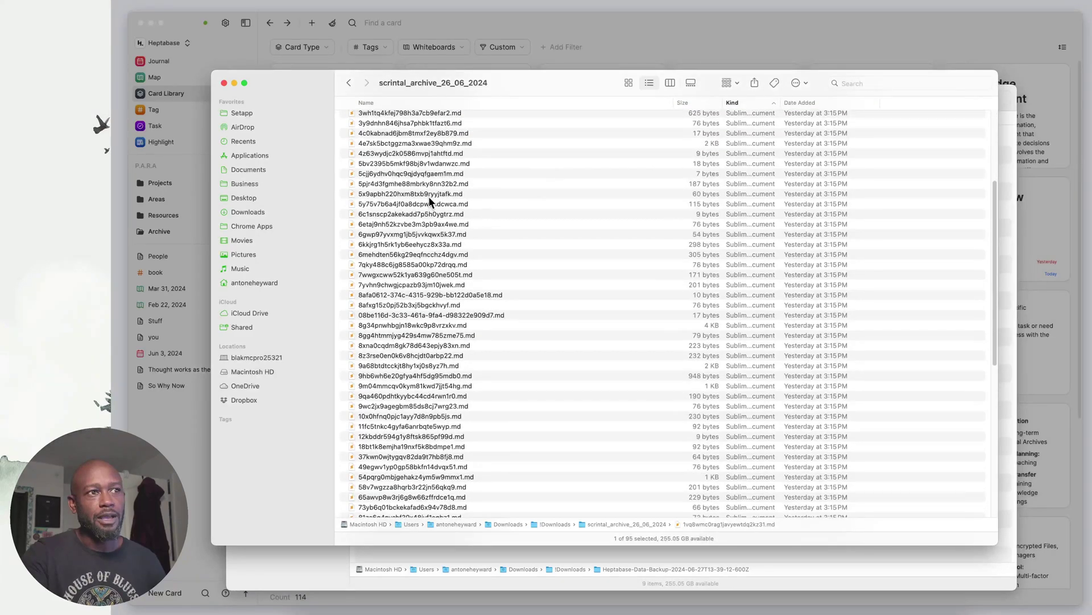
scroll(428, 196, up, 10)
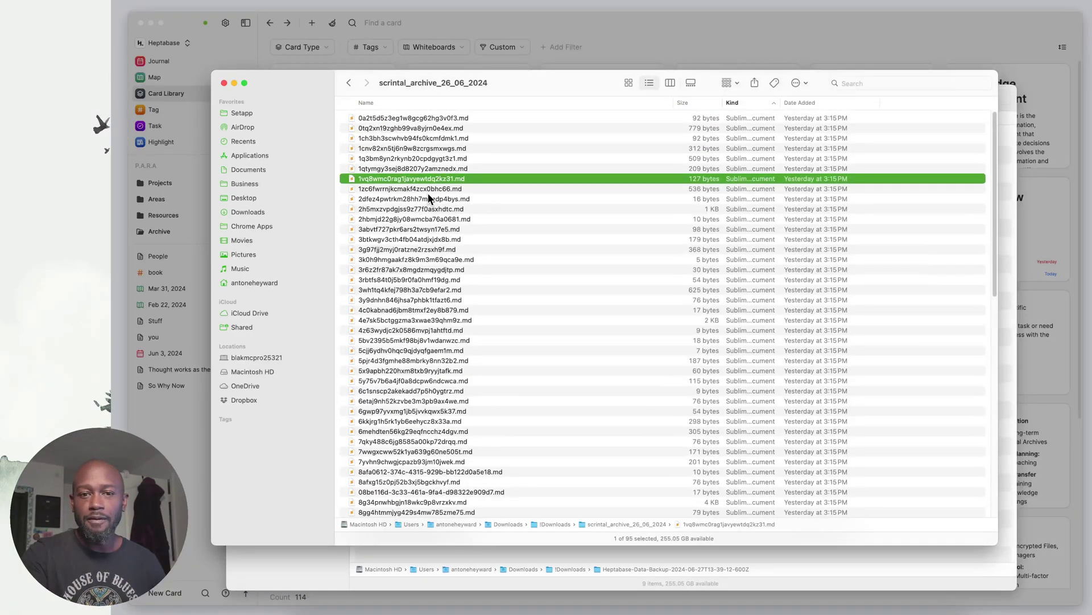
click(481, 555)
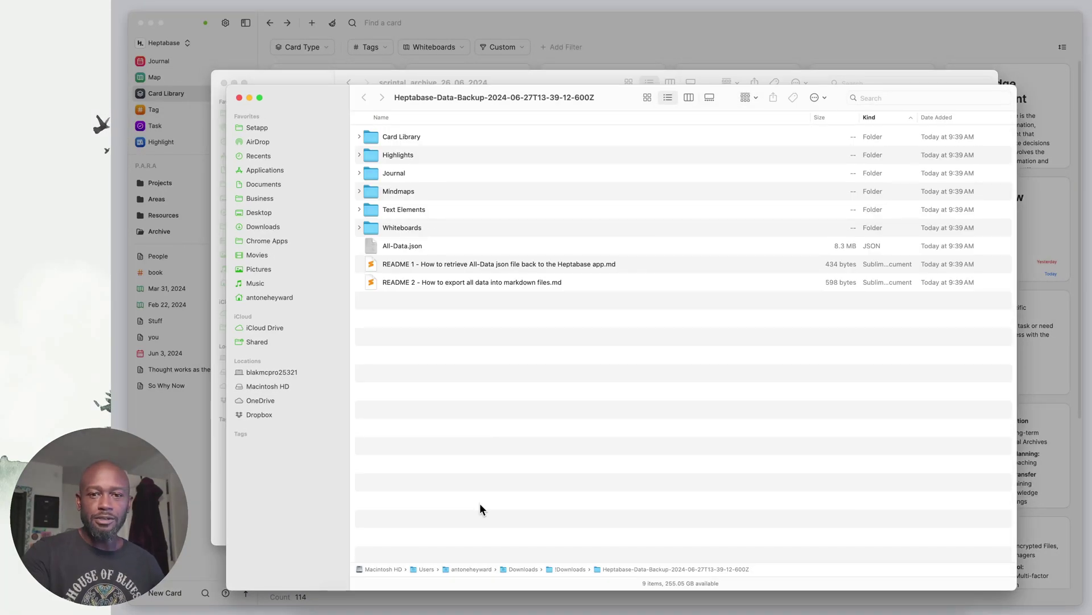